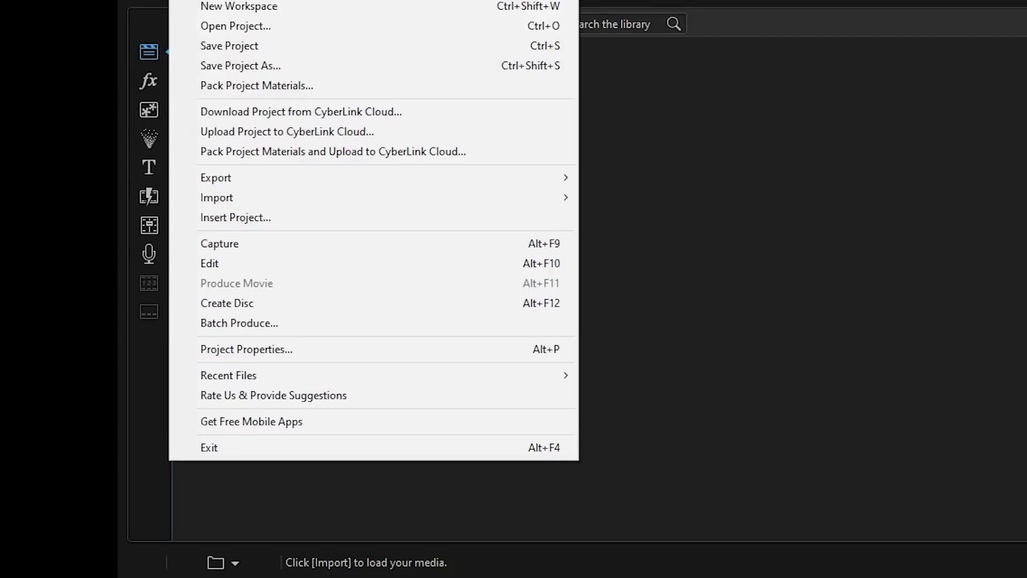
# - Import all the video clips and the music file from the 01 Dells folder into the media library
pyautogui.moveTo(372, 197)
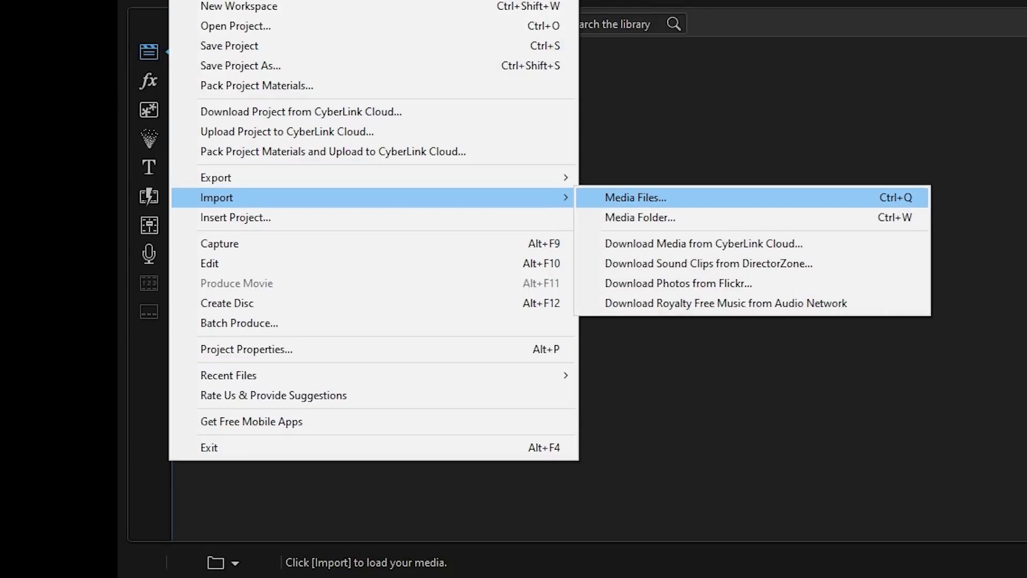
pyautogui.click(635, 197)
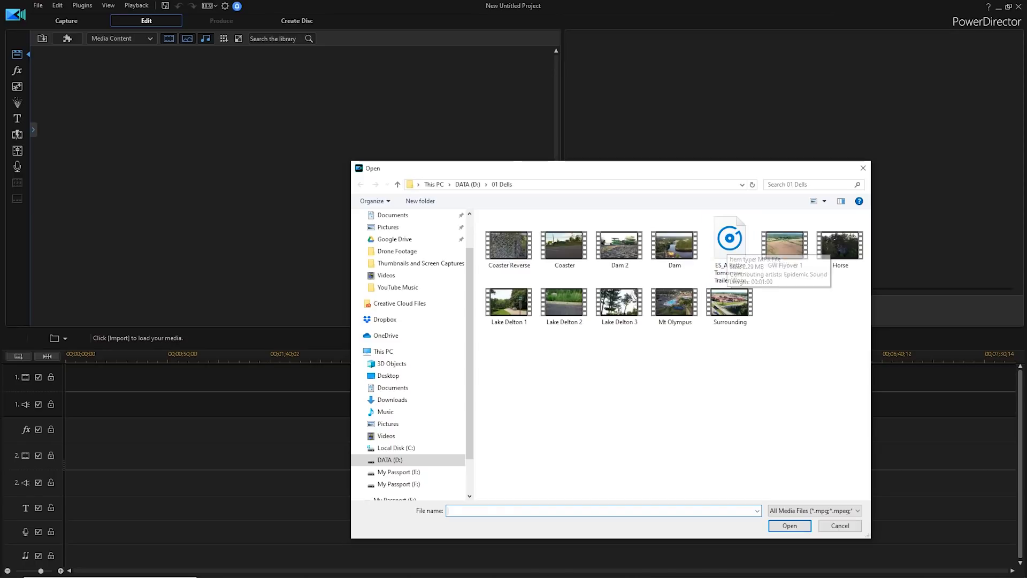
pyautogui.moveTo(509, 357); pyautogui.dragTo(851, 246)
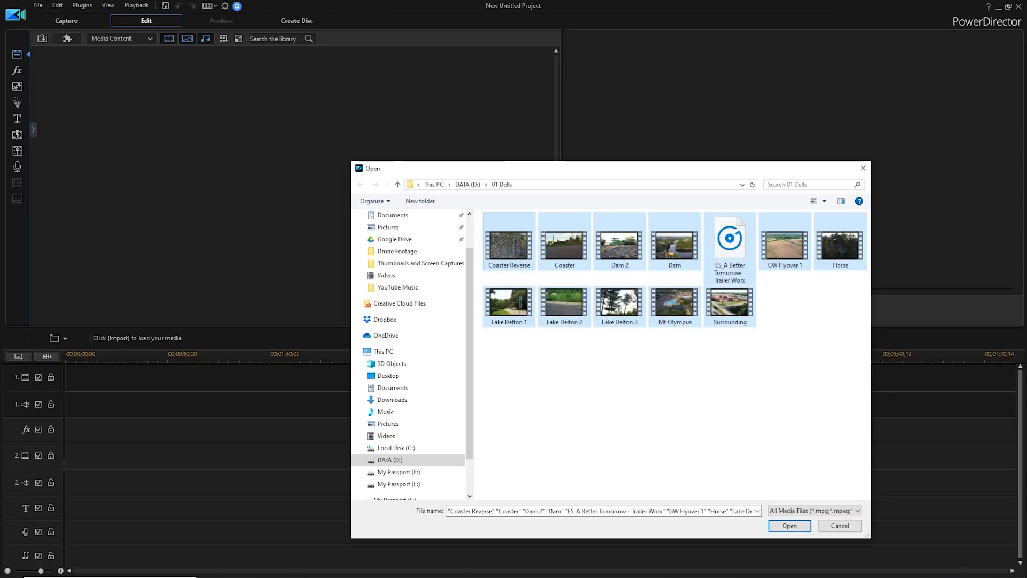
pyautogui.press('Return')
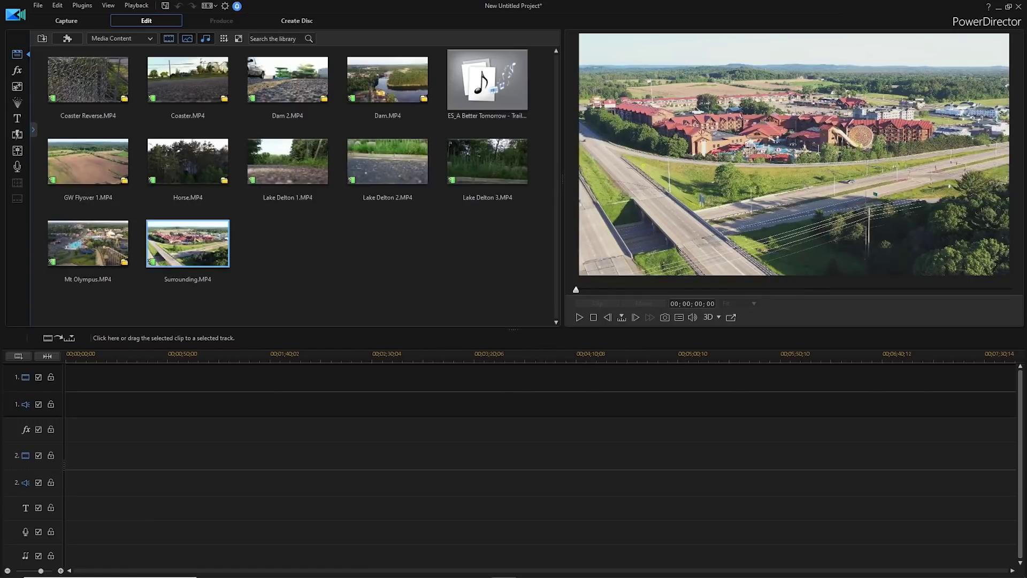
# - Preview the Dam 2.MP4 clip by scrubbing through it to its end and back
pyautogui.click(287, 80)
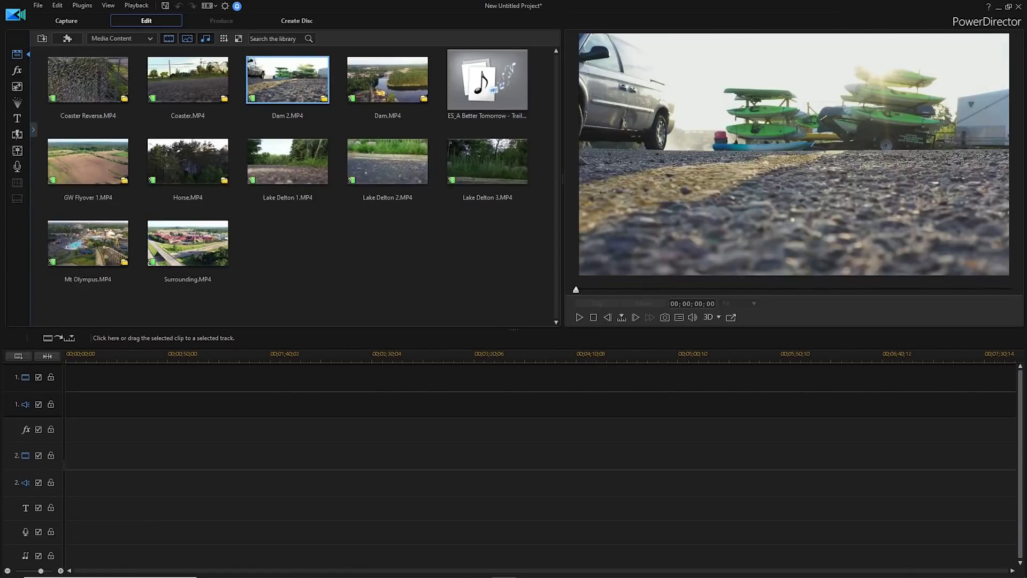
pyautogui.moveTo(576, 289); pyautogui.dragTo(1013, 289)
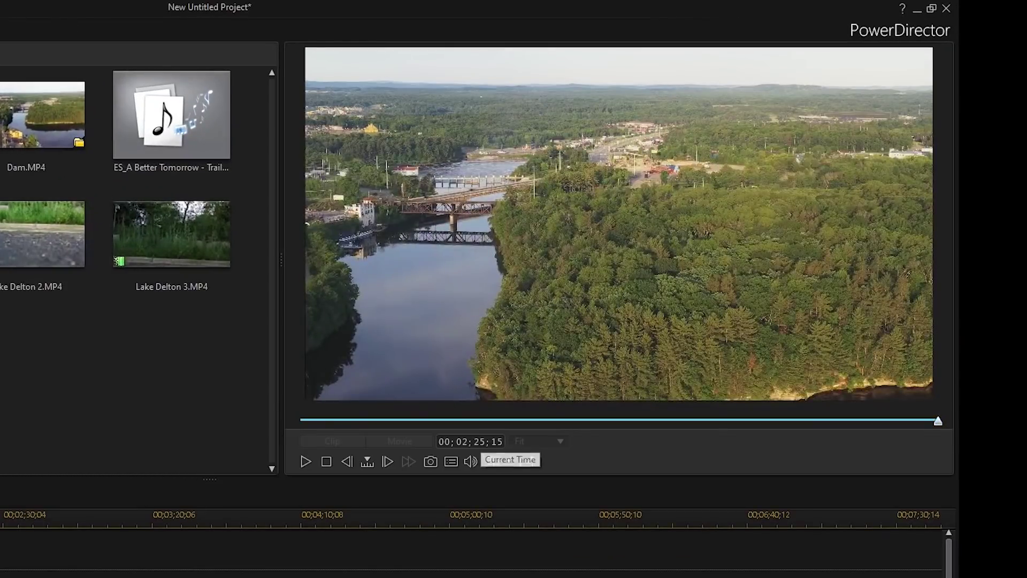
pyautogui.moveTo(937, 421); pyautogui.dragTo(350, 420)
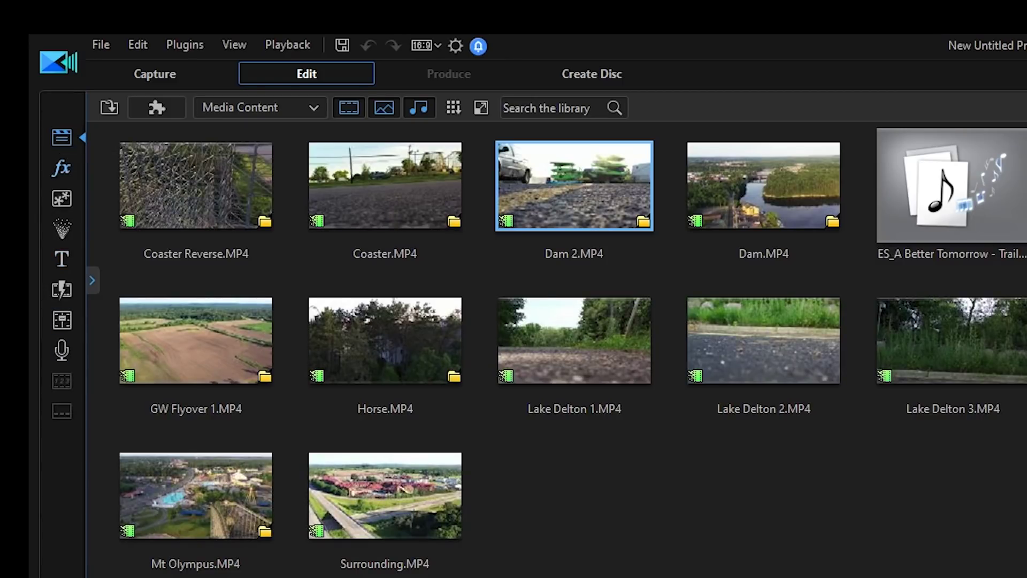
# - Browse the library's video effects, overlay objects and particle effects to see what is available
pyautogui.click(61, 168)
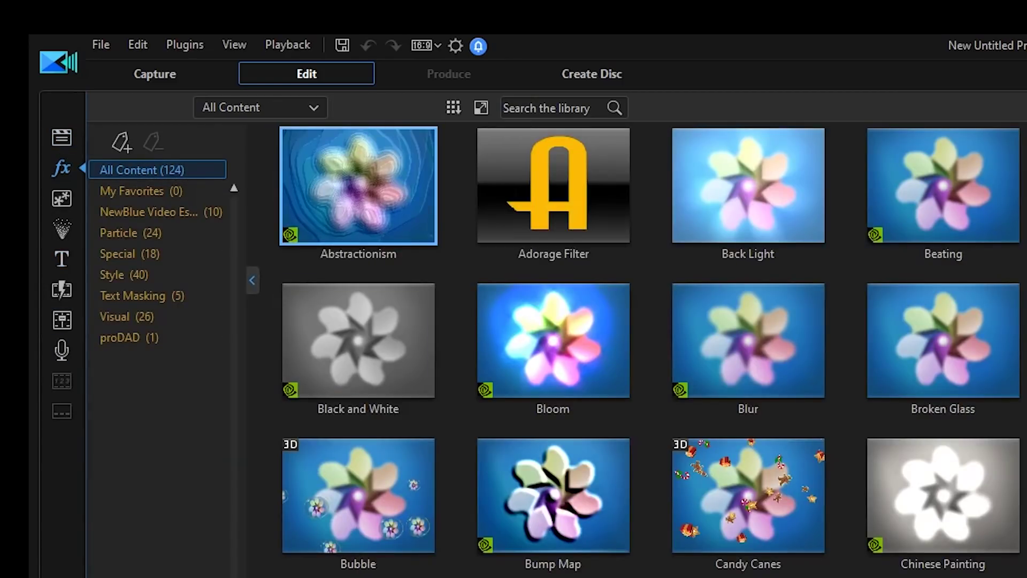
pyautogui.scroll(-1, 649, 350)
pyautogui.scroll(-20, 649, 350)
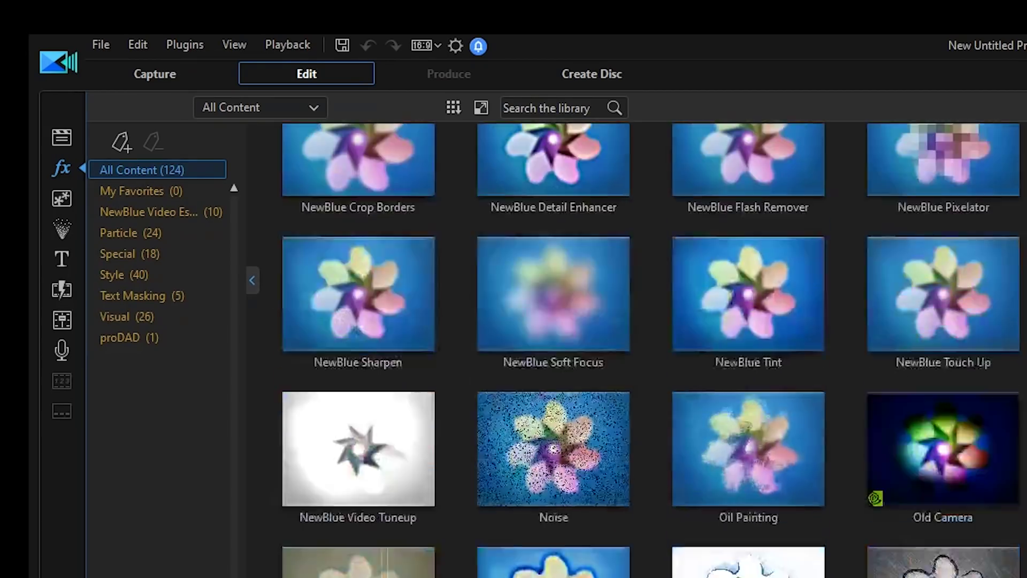
pyautogui.scroll(2, 649, 350)
pyautogui.scroll(12, 649, 349)
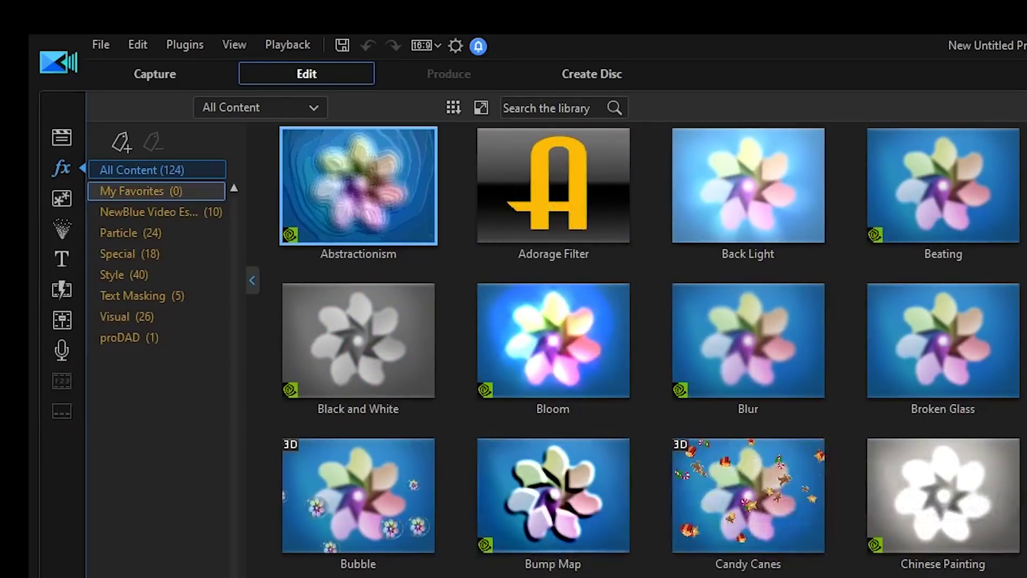
pyautogui.click(61, 199)
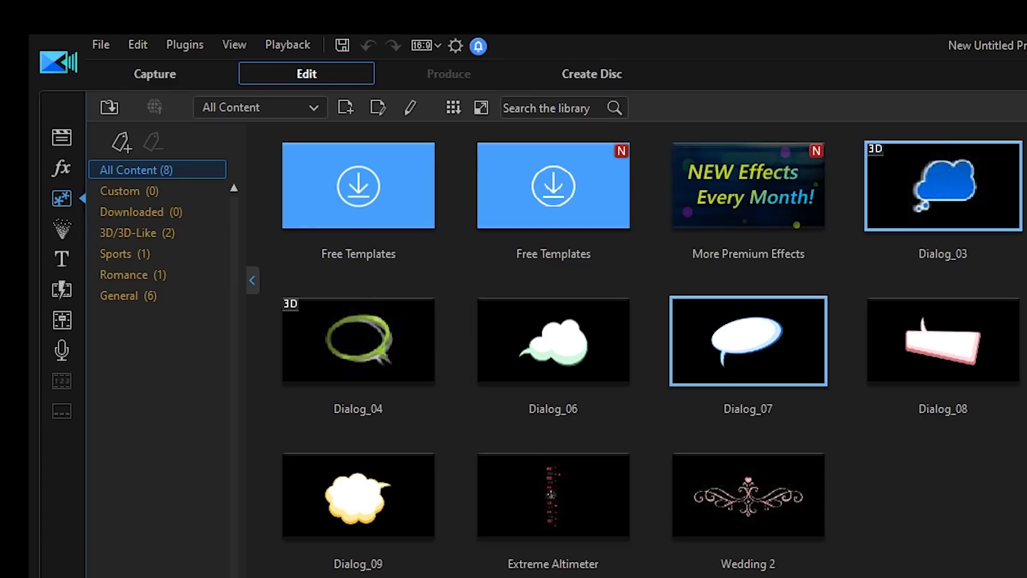
pyautogui.click(62, 229)
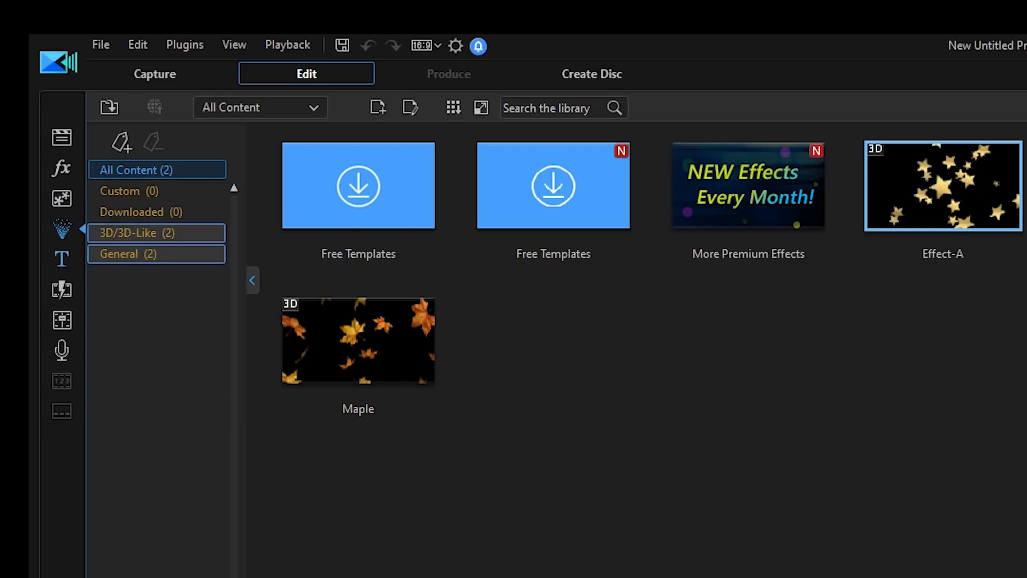
# - Add the Default title at the start of video track 1 and change its text to "The Dells"
pyautogui.click(61, 259)
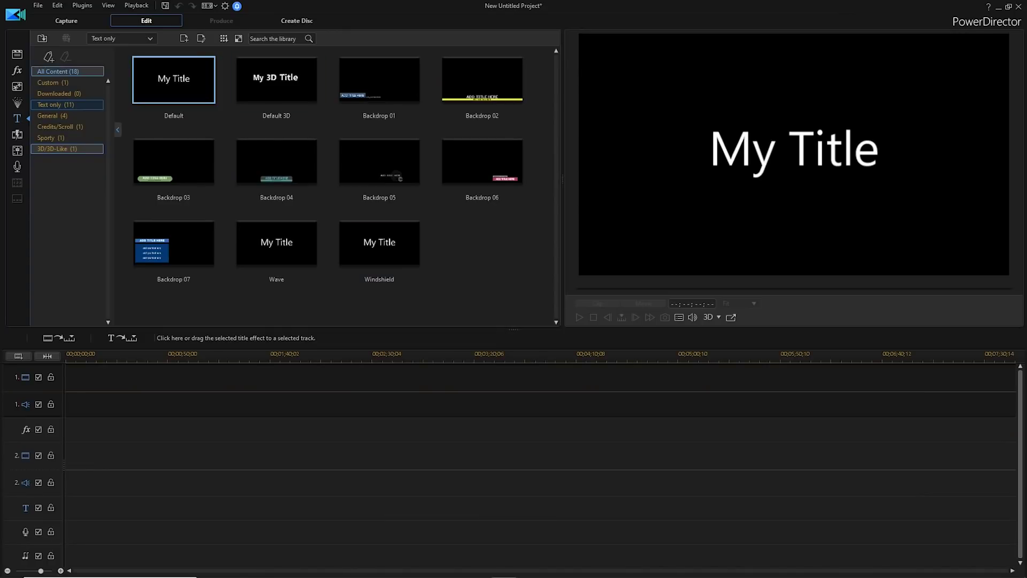
pyautogui.moveTo(173, 85); pyautogui.dragTo(75, 377)
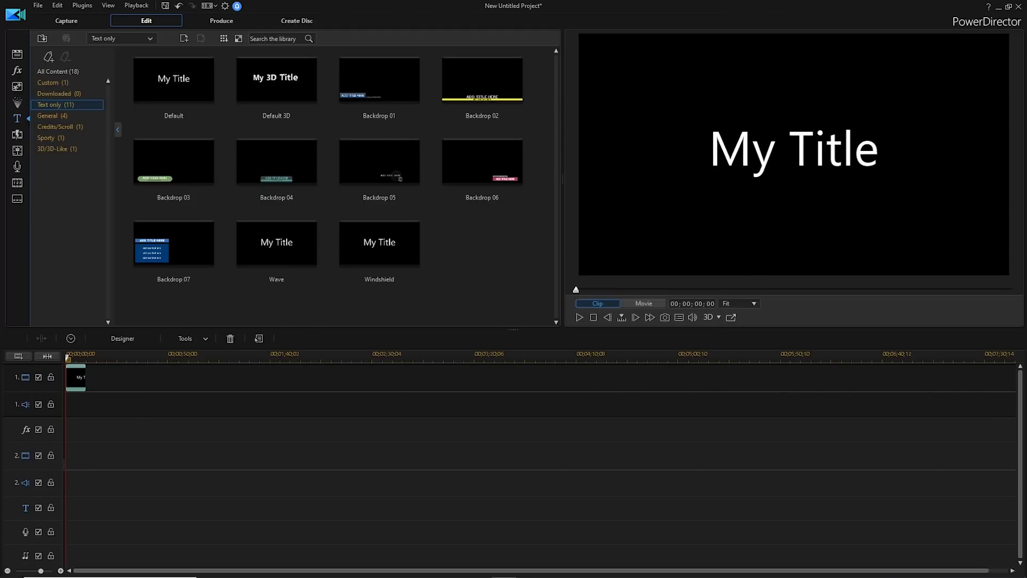
pyautogui.click(775, 154)
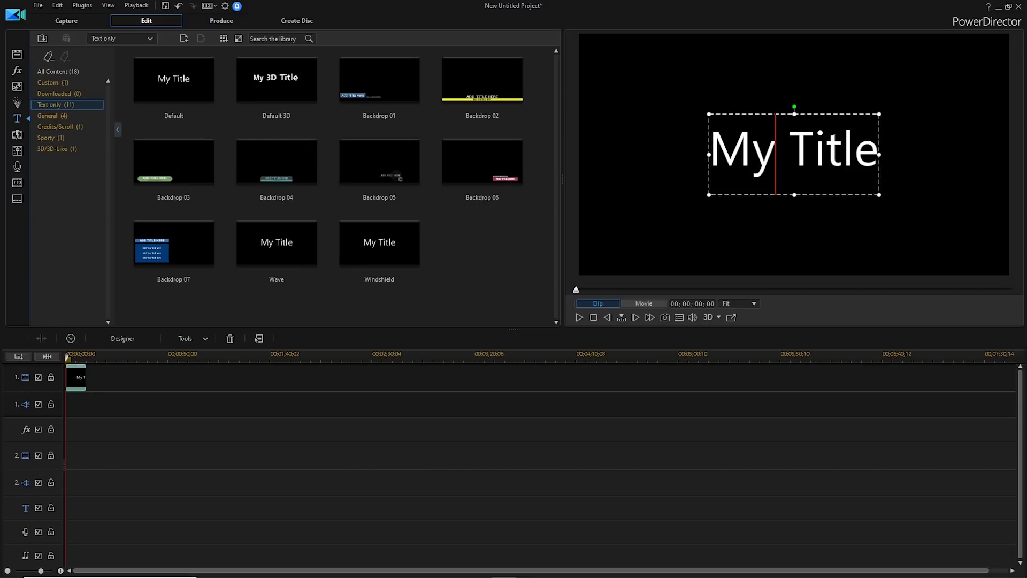
pyautogui.moveTo(710, 154); pyautogui.dragTo(879, 154)
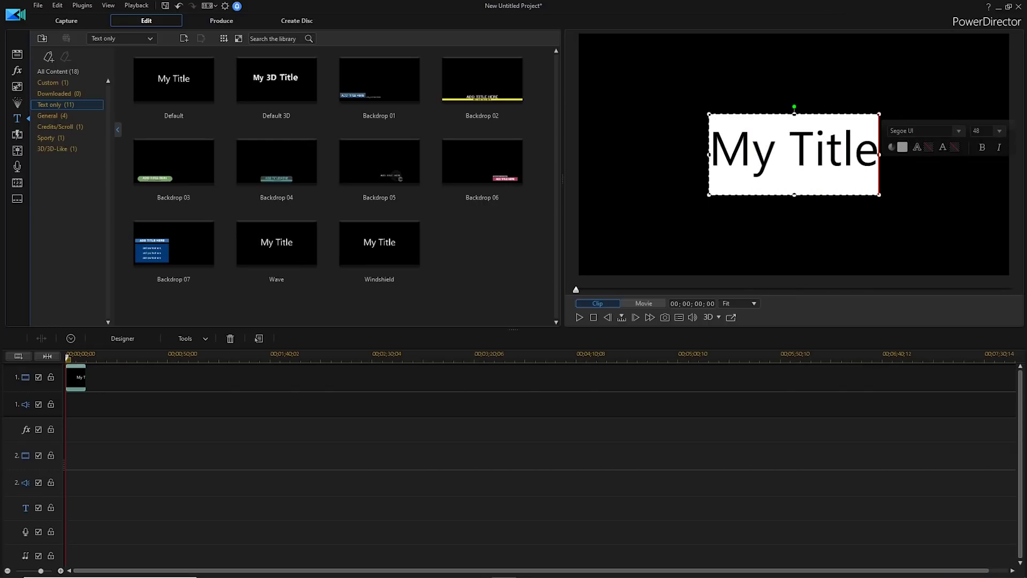
pyautogui.write('The Del;l;')
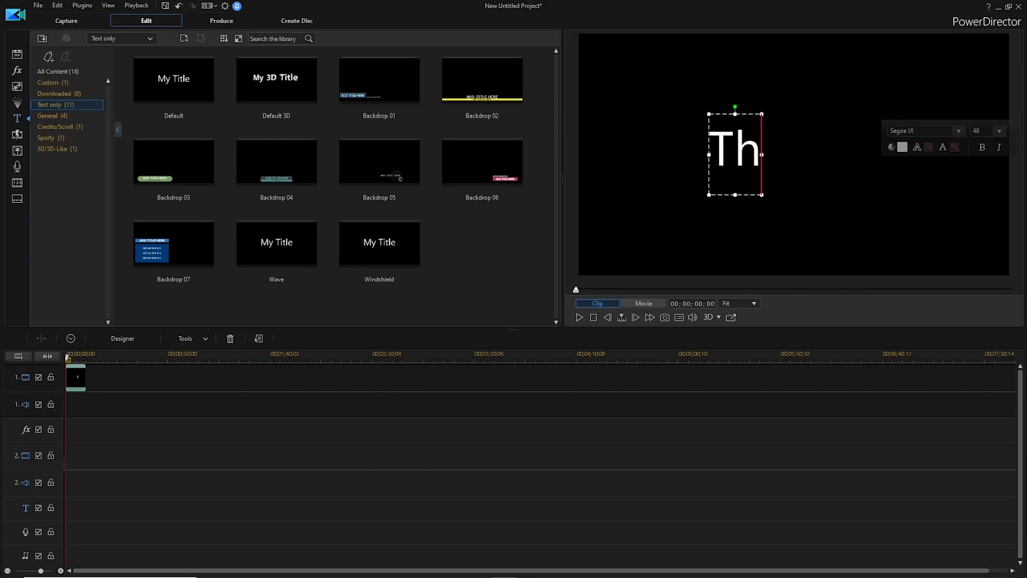
pyautogui.press('BackSpace')
pyautogui.press('BackSpace')
pyautogui.press('BackSpace')
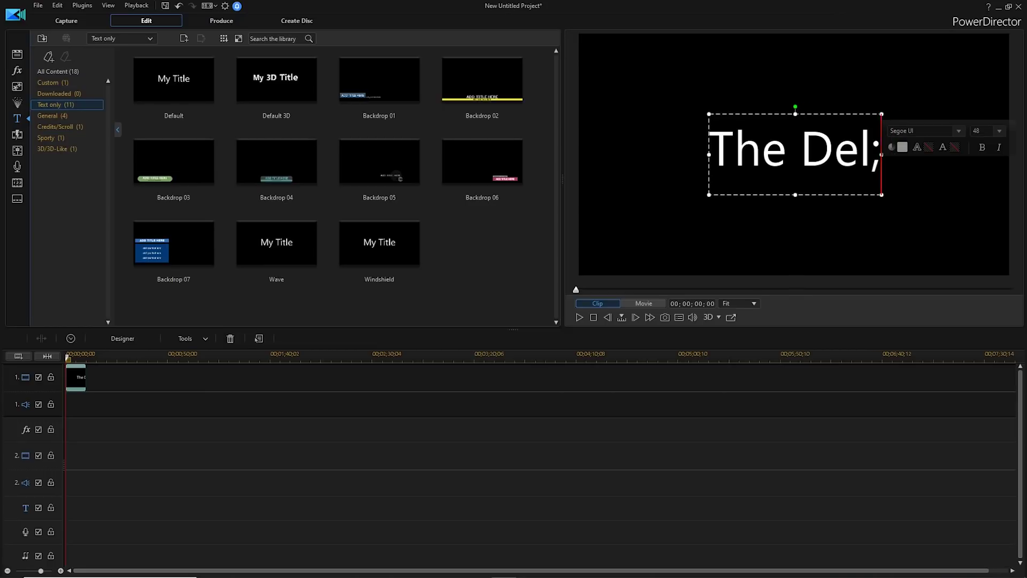
pyautogui.write('ls')
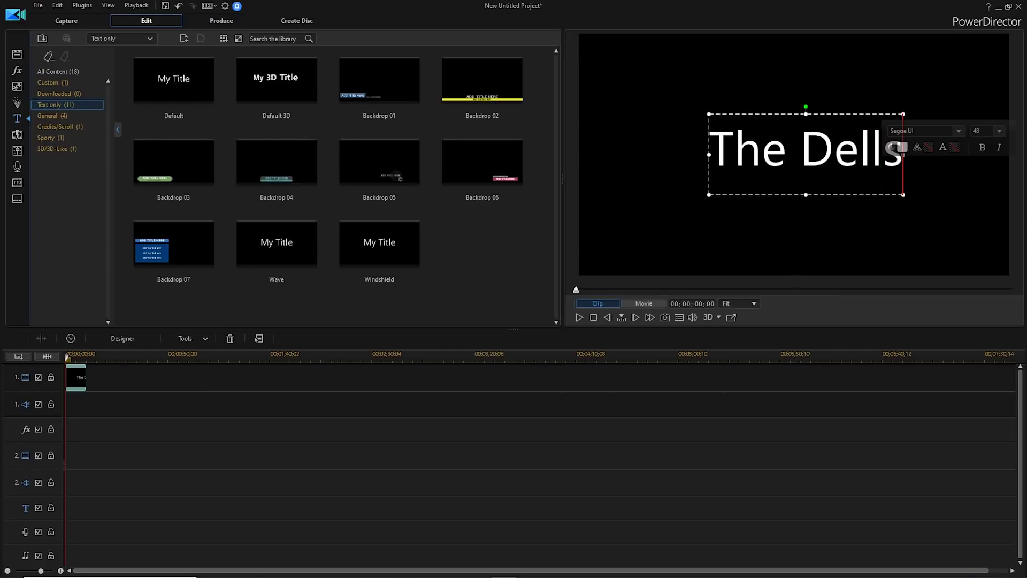
# - View the edited title in the full-screen preview and return to the editor
pyautogui.click(799, 154)
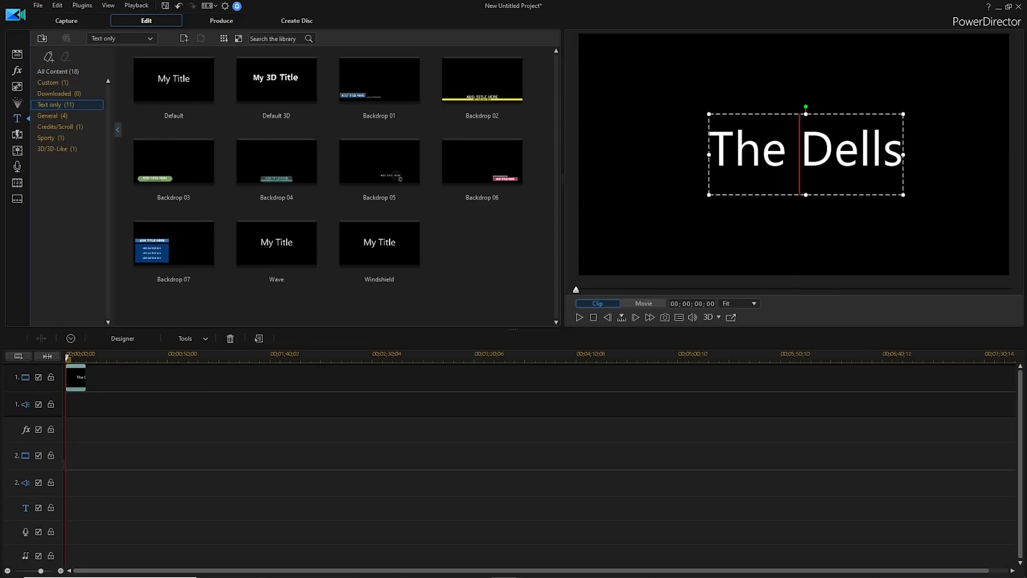
pyautogui.click(709, 154)
pyautogui.press('F11')
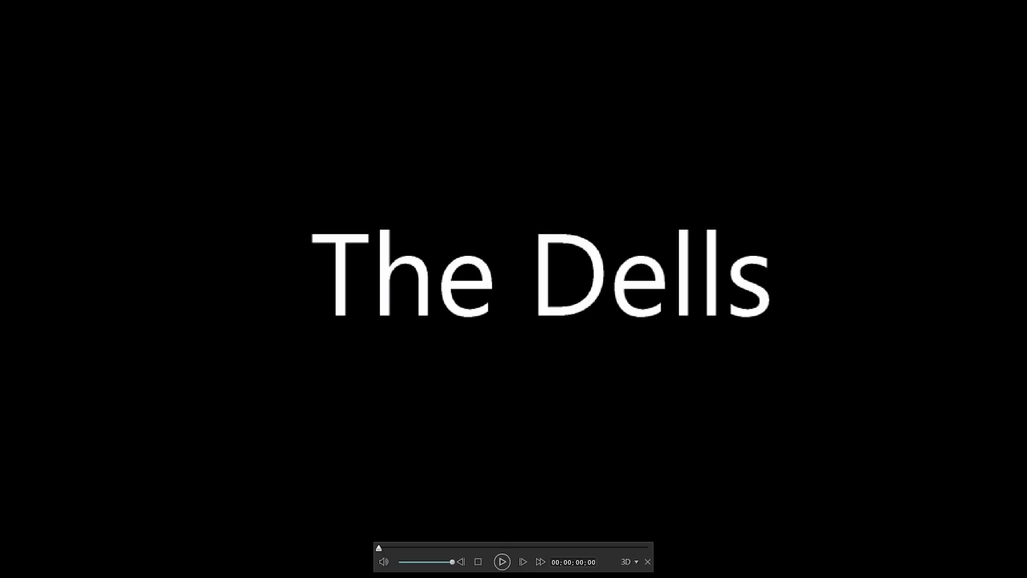
pyautogui.press('Escape')
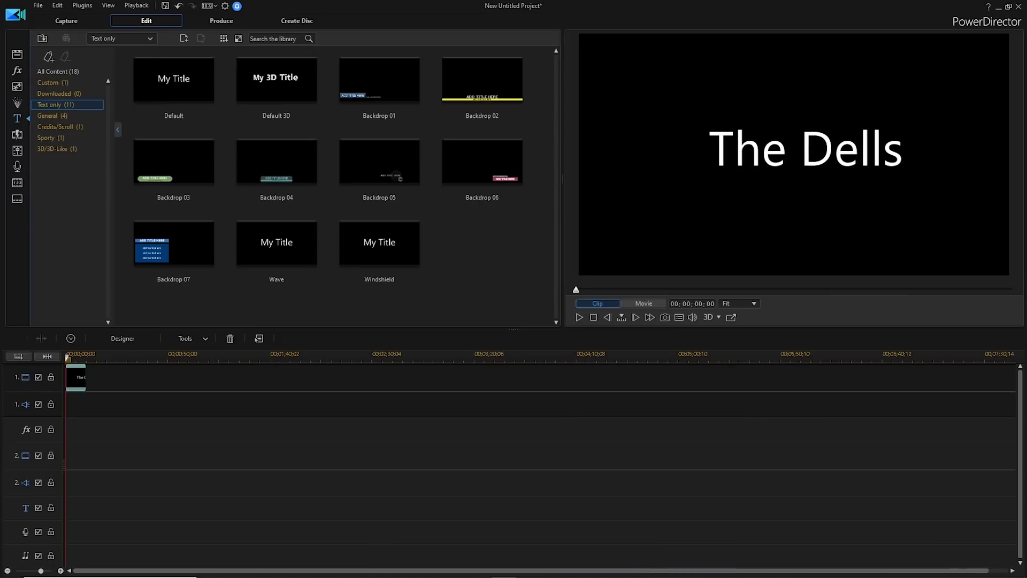
# - In the Title Designer, set the title's font to Third Rail - Demo and enlarge its text box
pyautogui.press('F2')
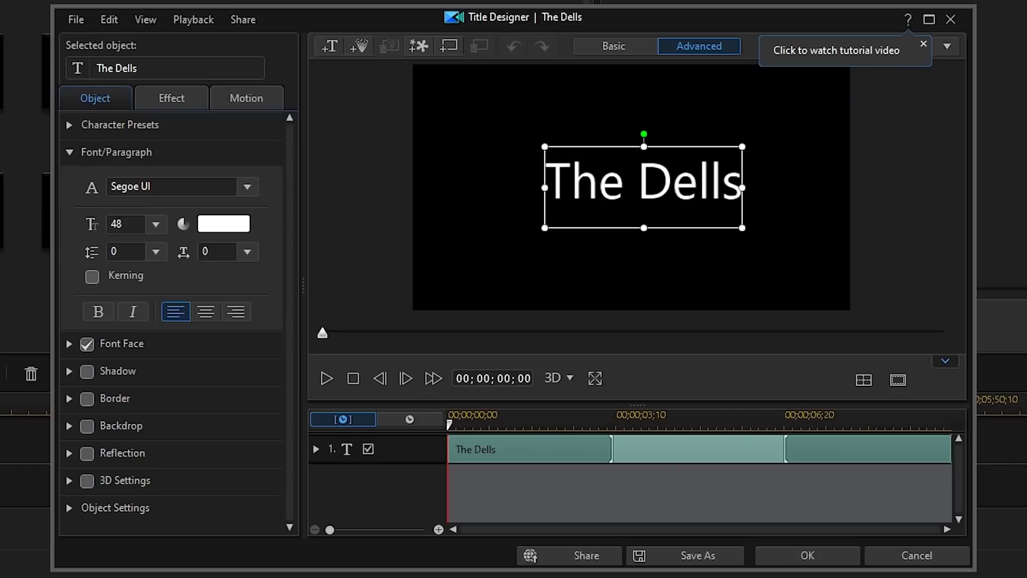
pyautogui.click(247, 186)
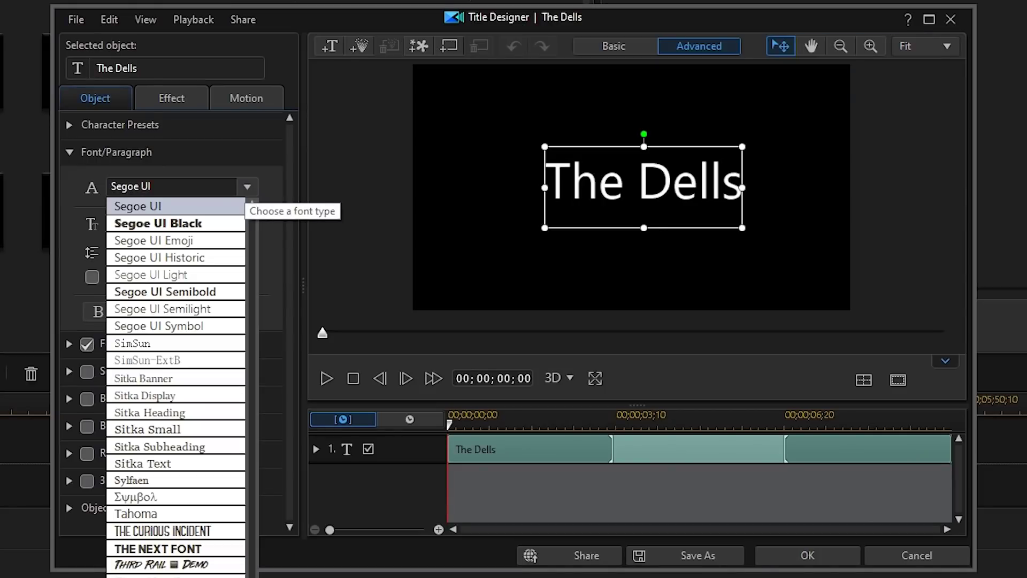
pyautogui.click(160, 564)
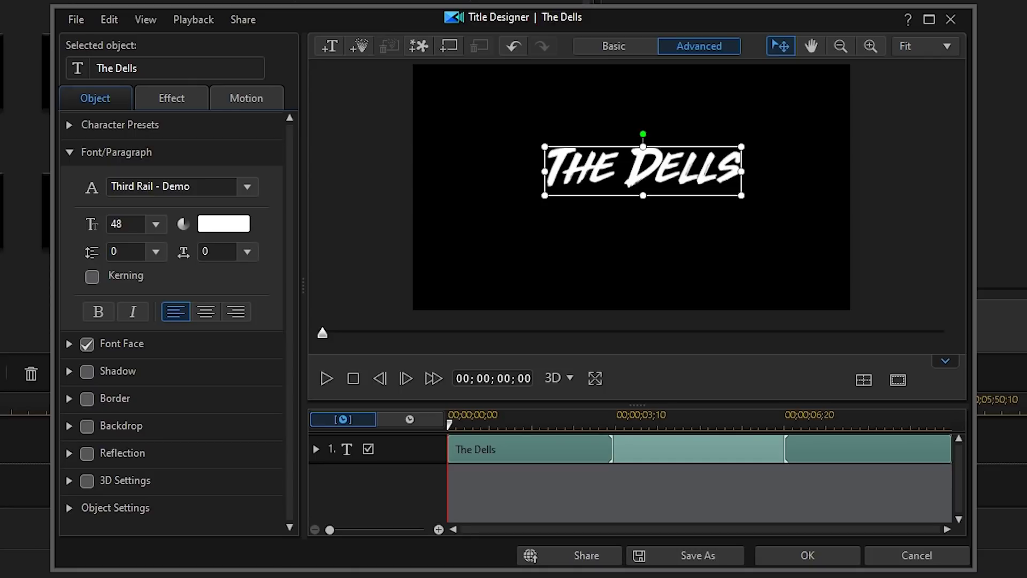
pyautogui.moveTo(741, 195); pyautogui.dragTo(815, 214)
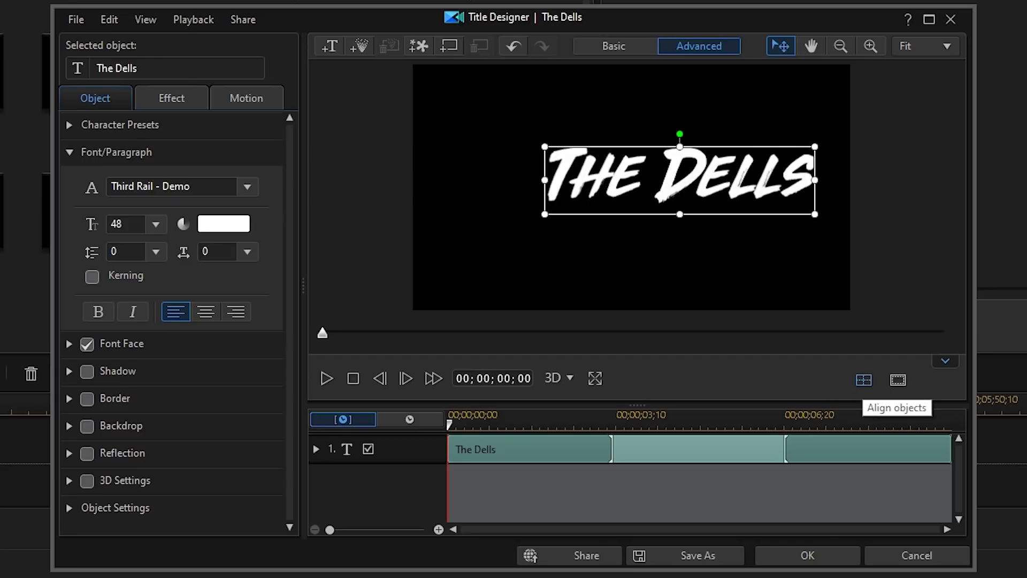
# - Centre the title horizontally and vertically on the canvas and apply the Title Designer changes
pyautogui.click(864, 379)
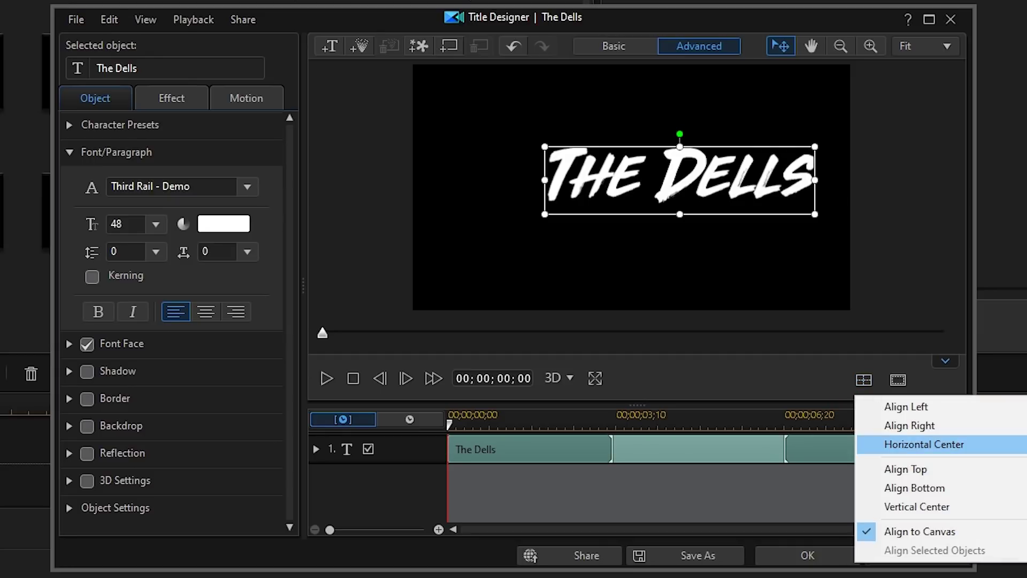
pyautogui.click(924, 444)
pyautogui.click(864, 380)
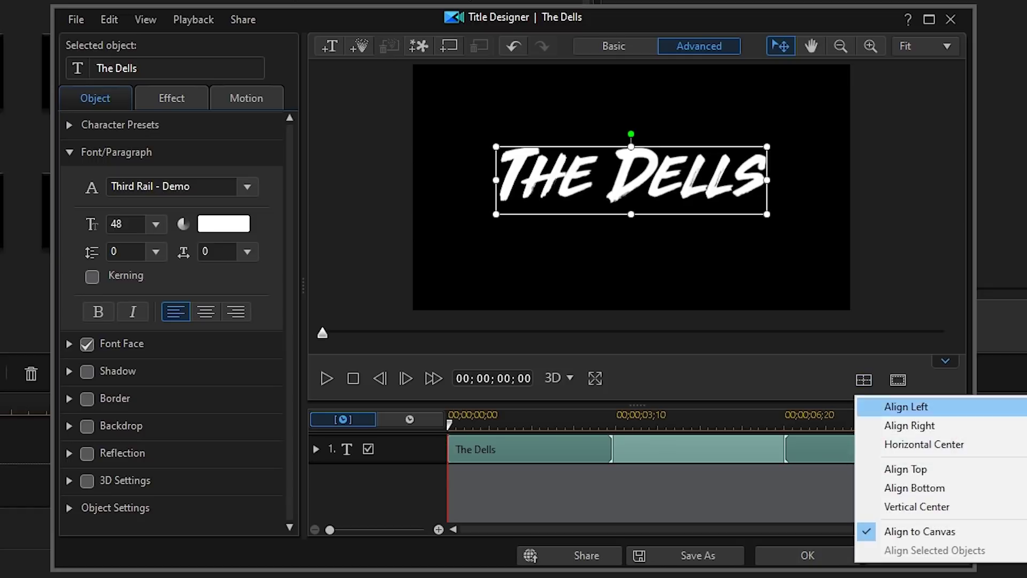
pyautogui.click(917, 506)
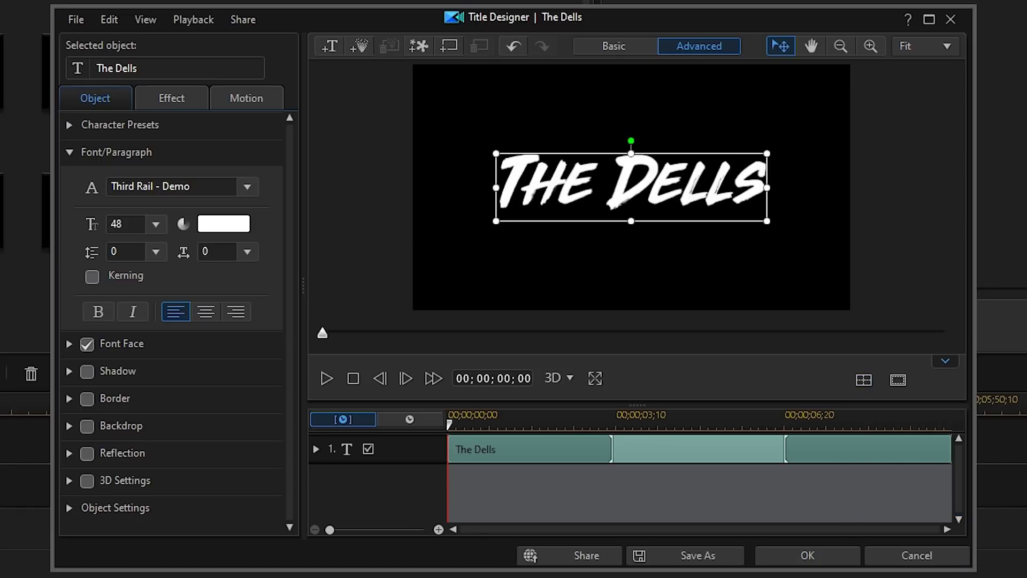
pyautogui.click(807, 555)
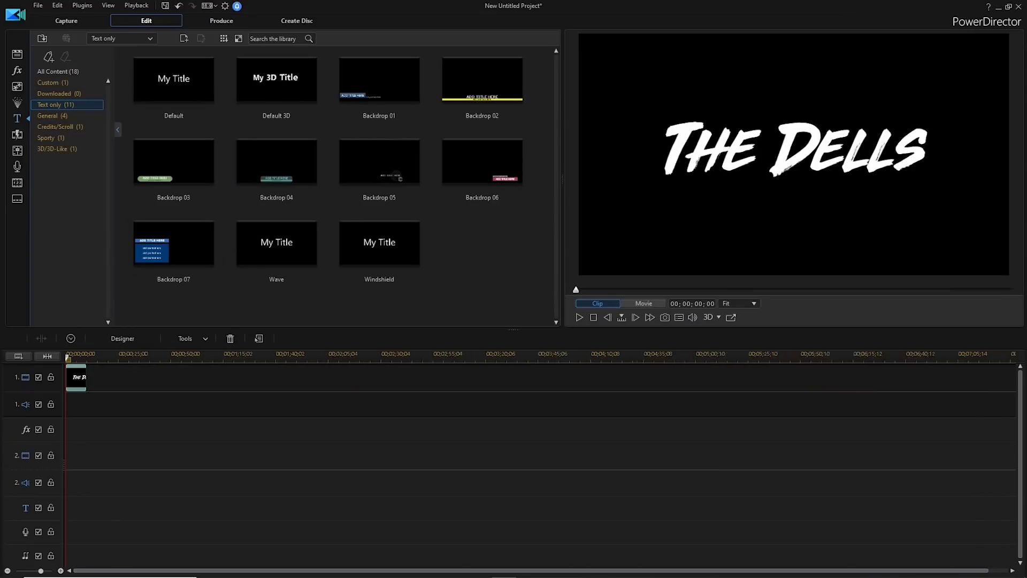
# - Trim the end of the title clip on track 1 to a duration of 00;00;04;12
pyautogui.moveTo(118, 354); pyautogui.dragTo(148, 354)
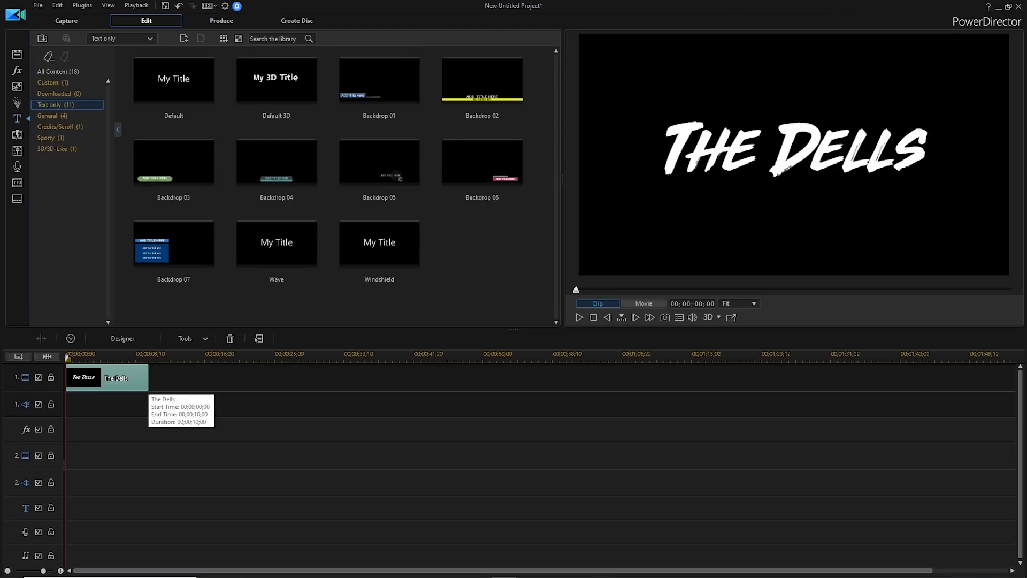
pyautogui.moveTo(148, 384); pyautogui.dragTo(128, 384)
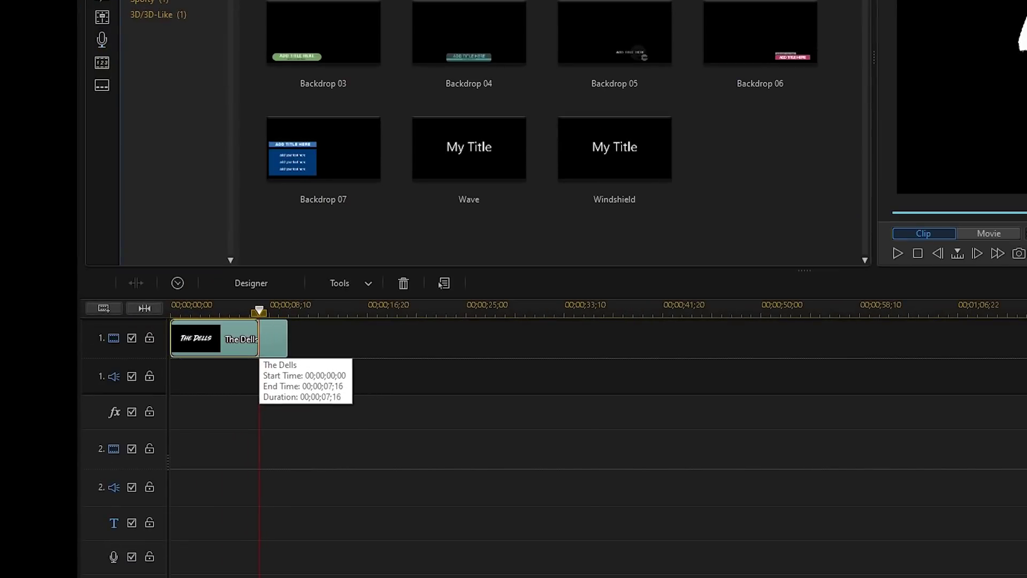
pyautogui.moveTo(258, 338); pyautogui.dragTo(221, 338)
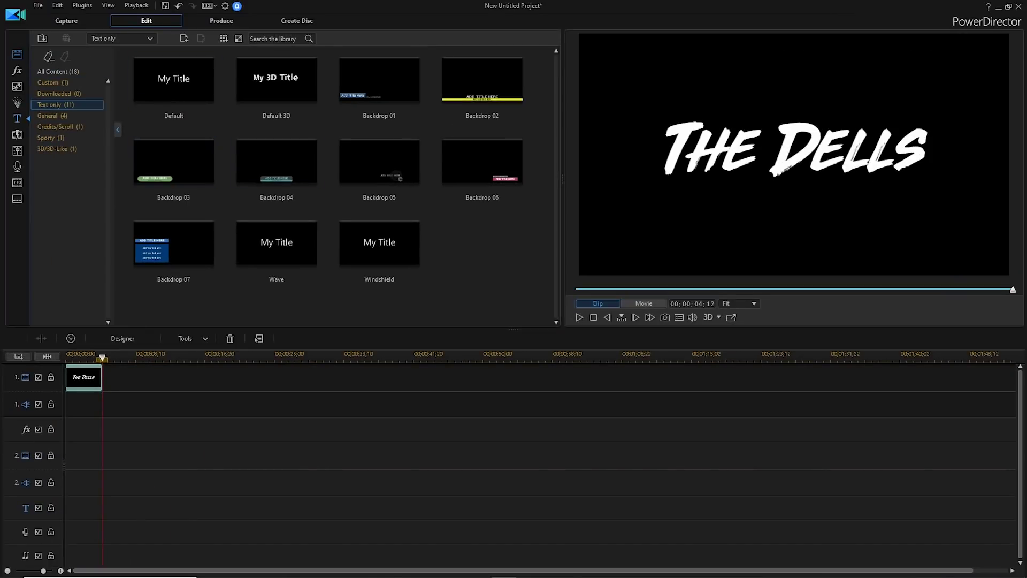
# - Place the Dam 2.MP4 clip from the media library on video track 1 directly after the title
pyautogui.press('F3')
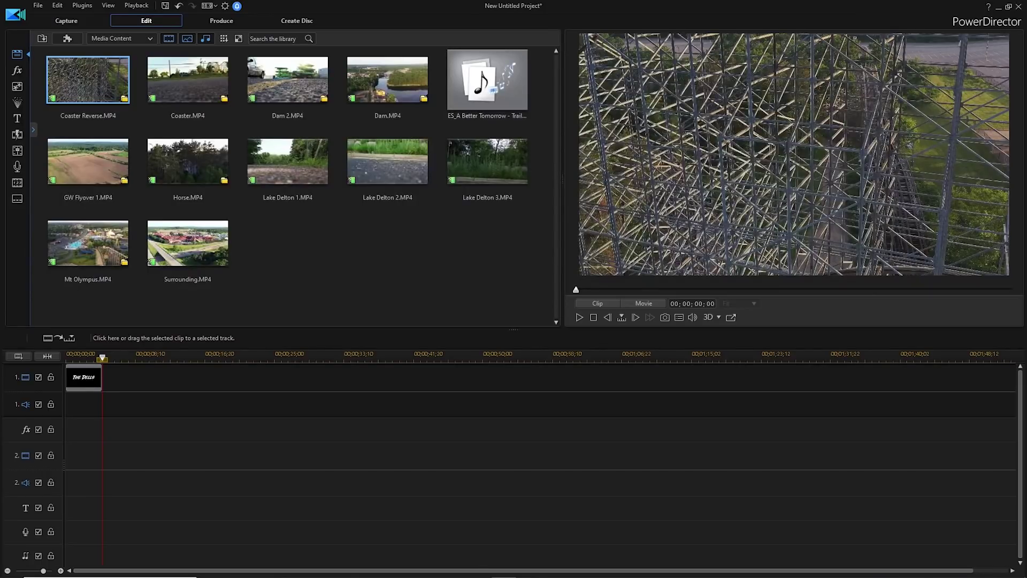
pyautogui.click(287, 79)
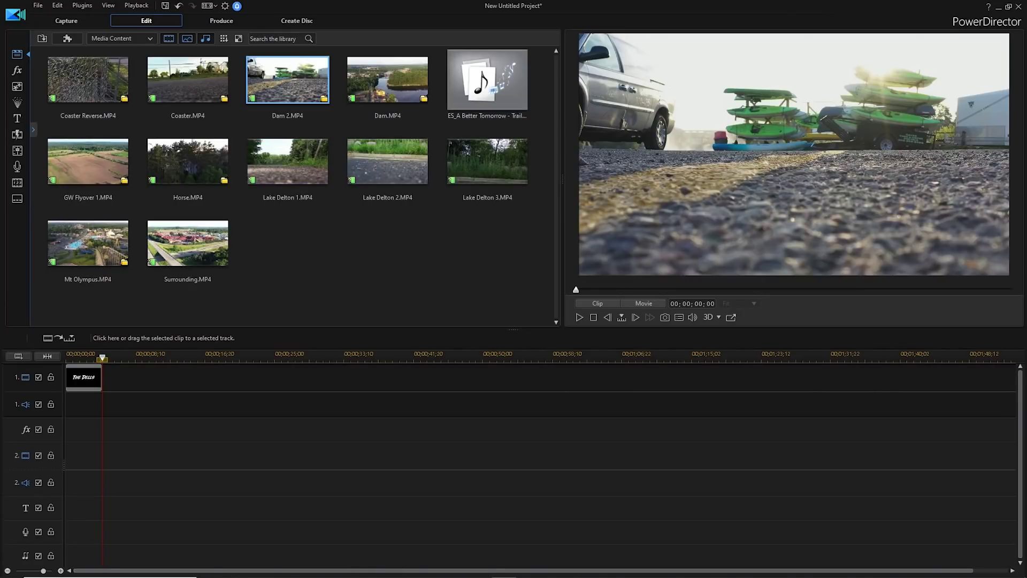
pyautogui.moveTo(287, 81); pyautogui.dragTo(107, 379)
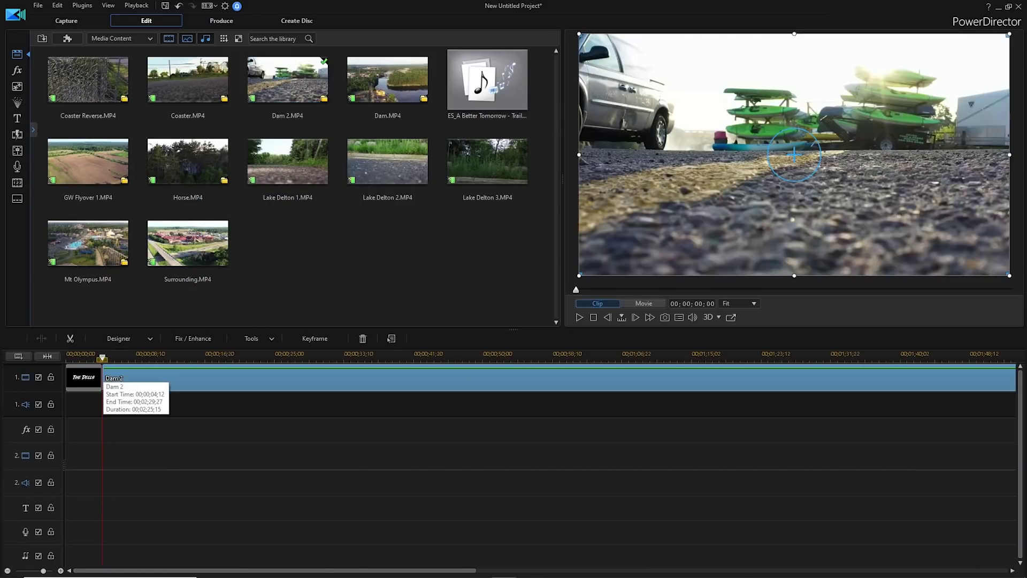
# - Cut the full-length Dam 2 clip from the timeline and open Dam 2.MP4 from the media library for precutting
pyautogui.rightClick(409, 377)
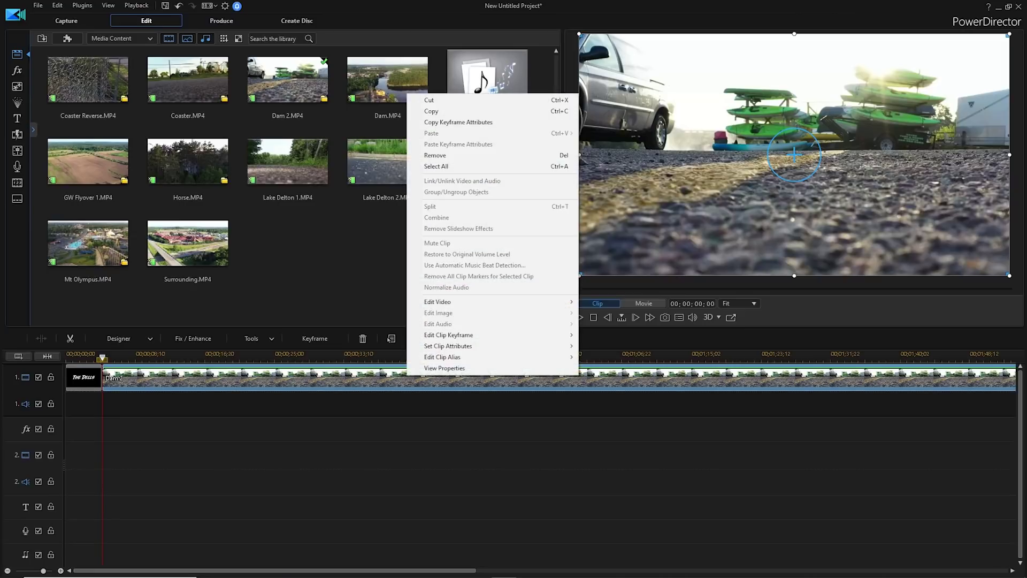
pyautogui.click(428, 101)
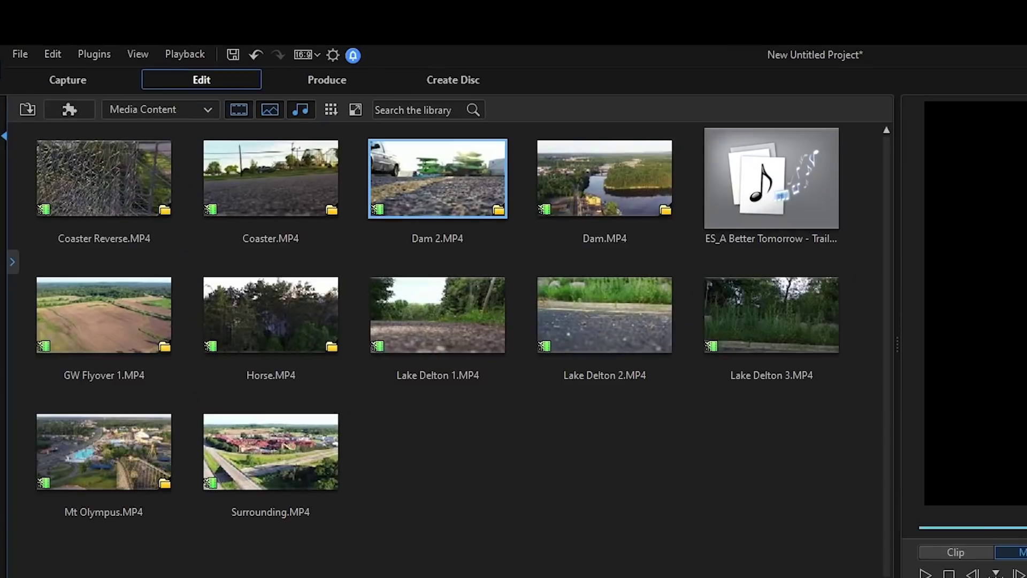
pyautogui.rightClick(288, 92)
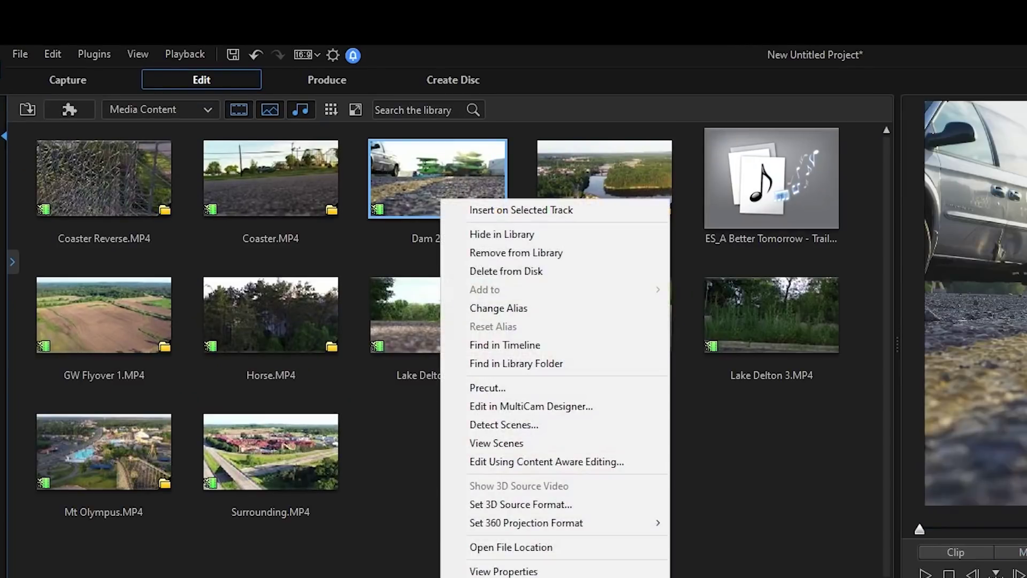
pyautogui.click(487, 388)
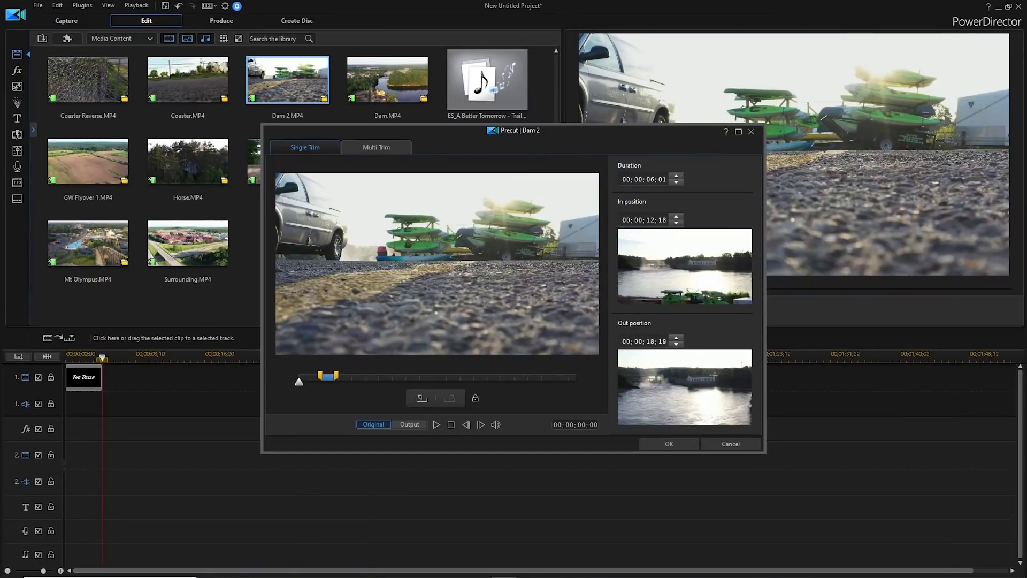
# - Mark the Dam 2 precut's in position at 00;00;13;04, where the camera looks across the water
pyautogui.moveTo(299, 381); pyautogui.dragTo(320, 381)
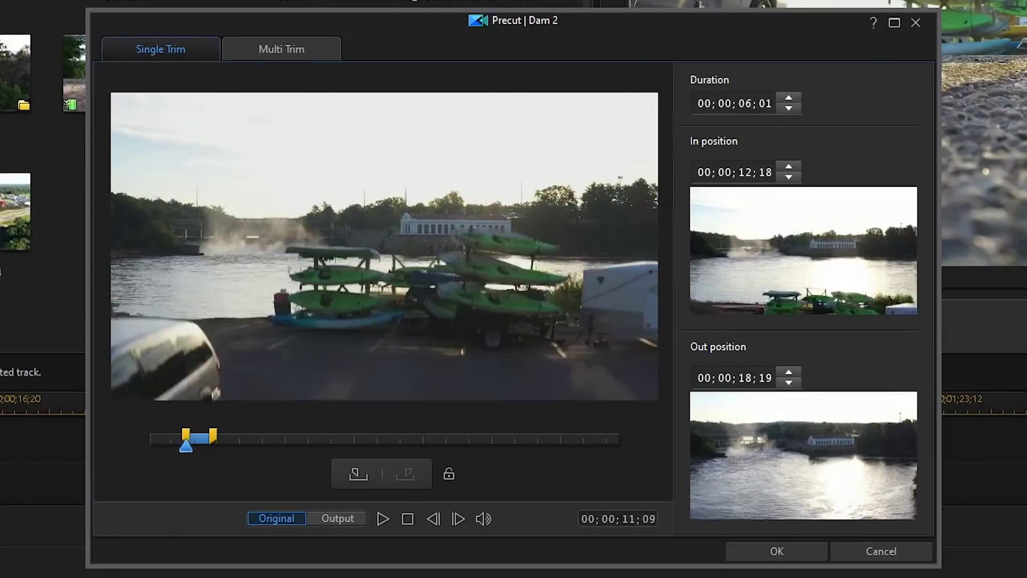
pyautogui.moveTo(187, 445); pyautogui.dragTo(188, 445)
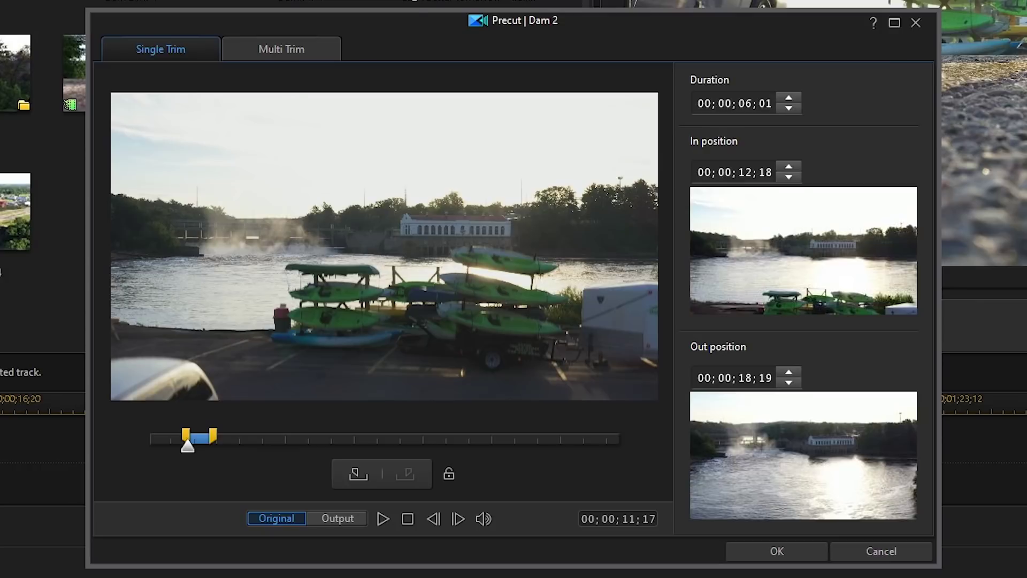
pyautogui.moveTo(187, 444); pyautogui.dragTo(191, 444)
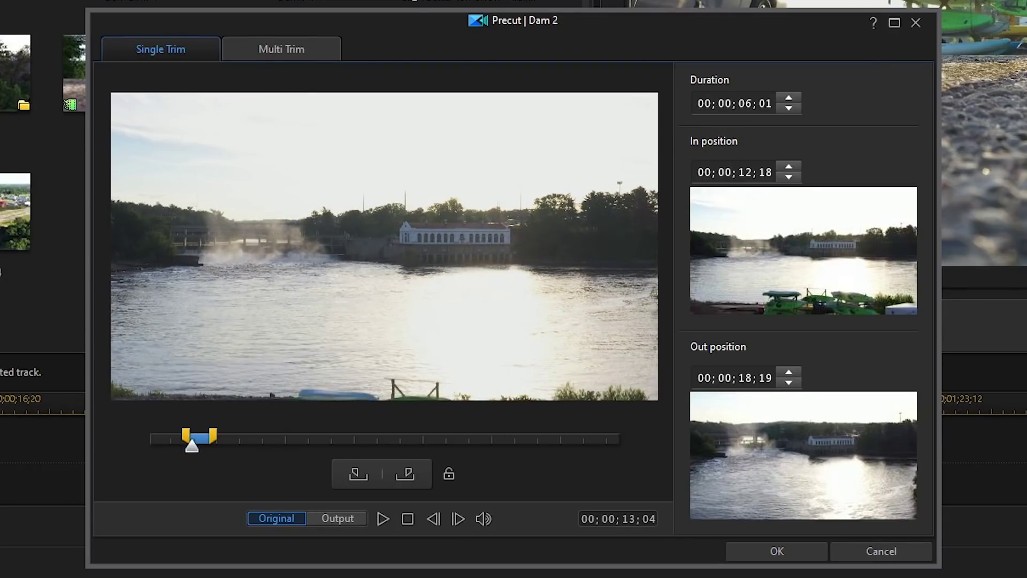
pyautogui.click(359, 473)
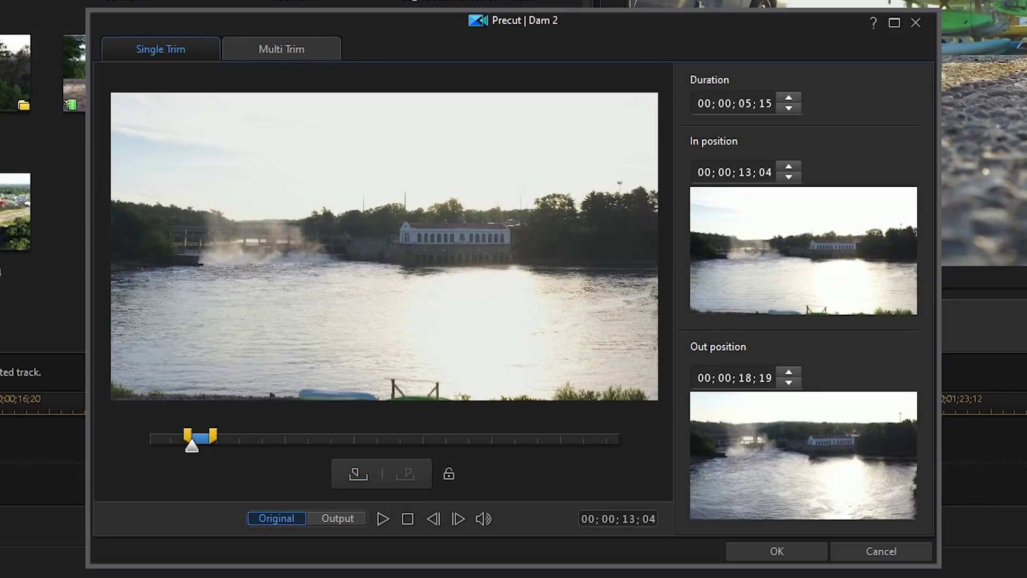
# - Play the footage to 00;00;22;27, mark it as the Dam 2 out position and confirm the precut
pyautogui.moveTo(213, 435); pyautogui.dragTo(210, 435)
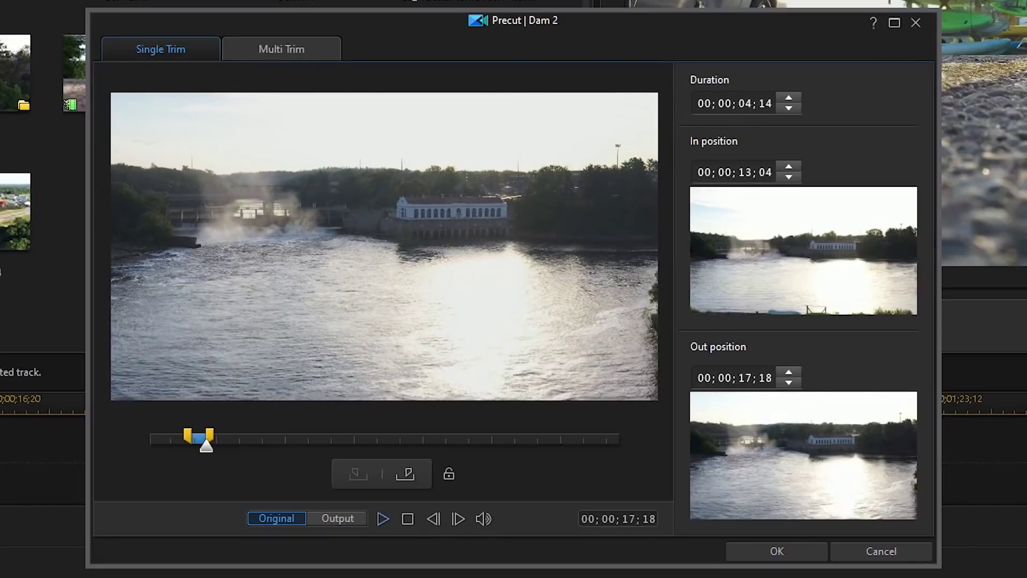
pyautogui.click(383, 518)
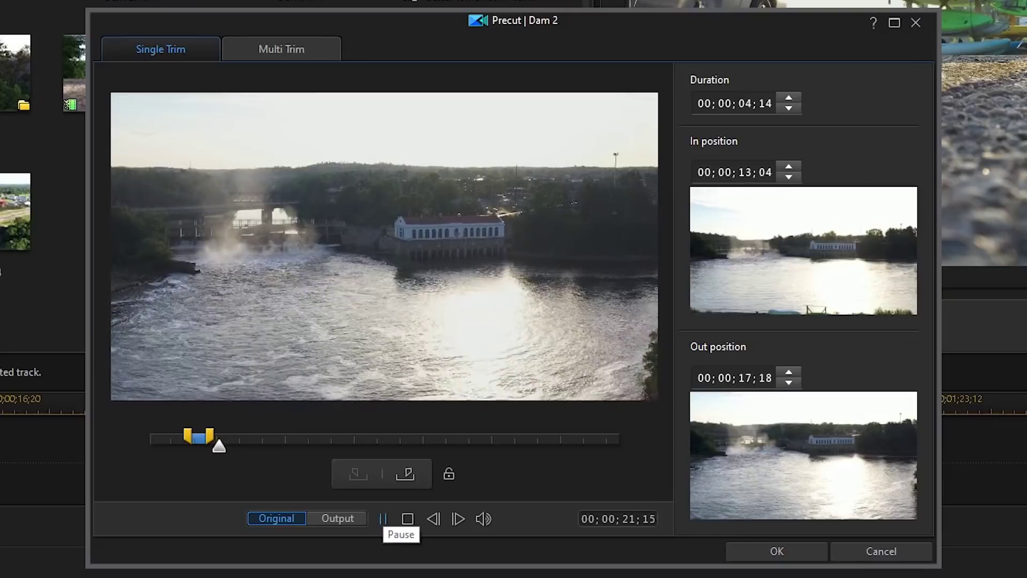
pyautogui.click(383, 519)
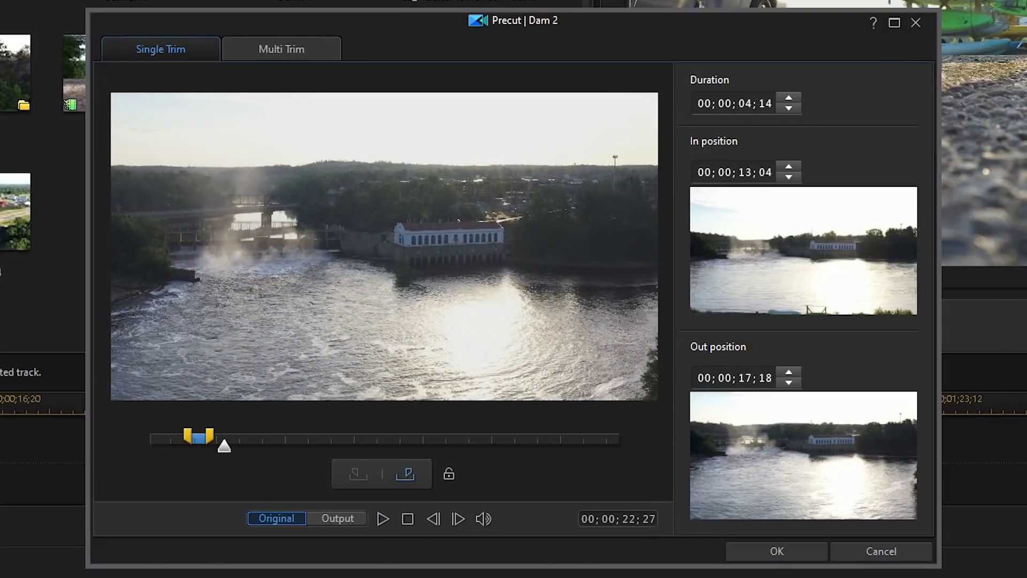
pyautogui.click(405, 473)
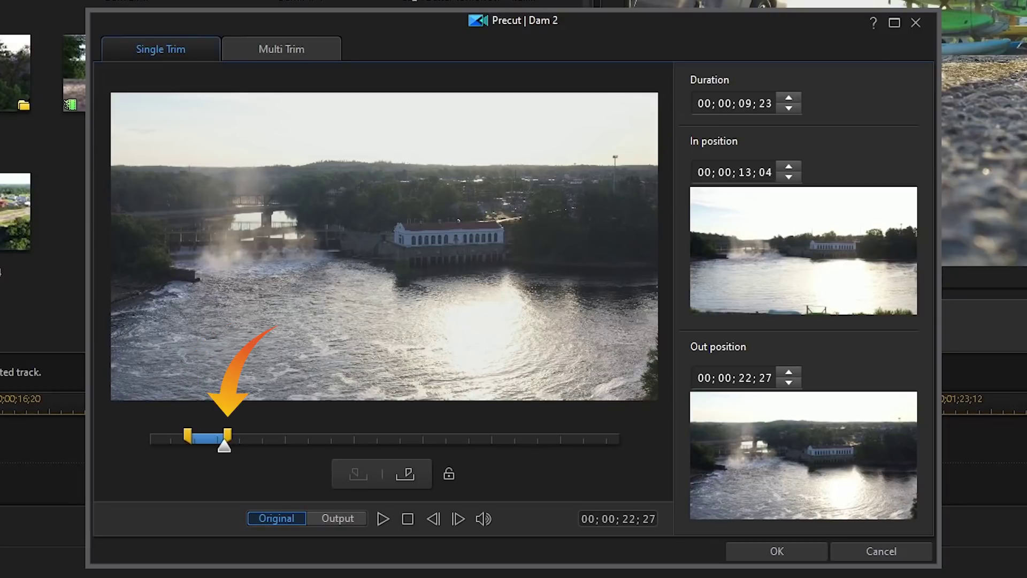
pyautogui.click(777, 550)
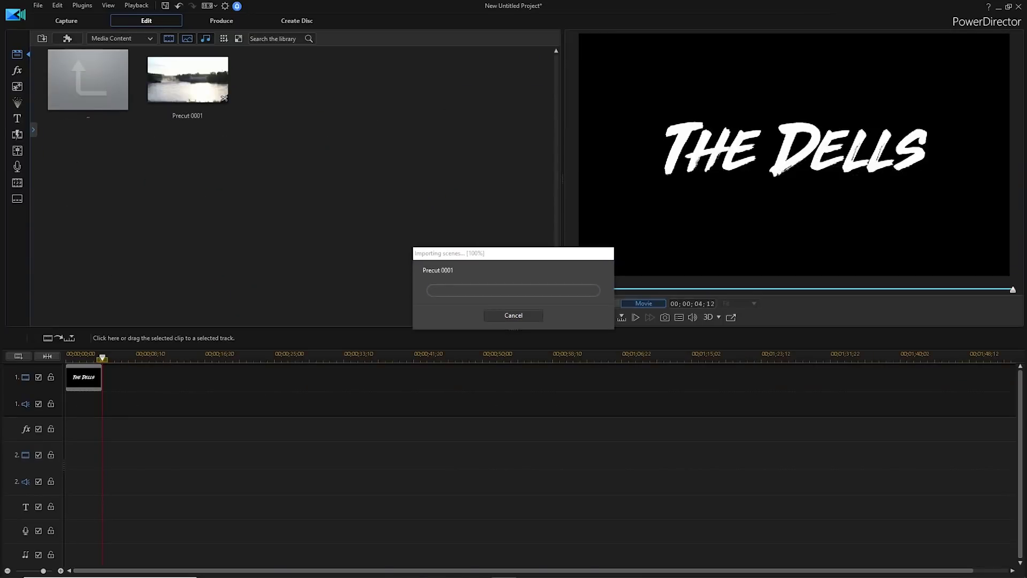
# - Place the precut Dam 2 clip on video track 1 directly after the title and return to the main media library
pyautogui.moveTo(188, 80); pyautogui.dragTo(144, 377)
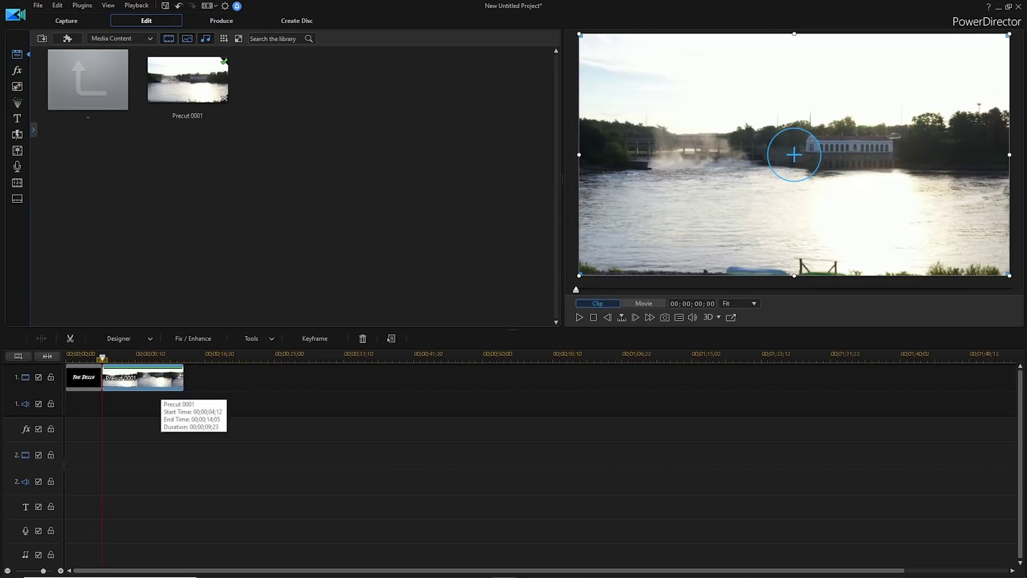
pyautogui.doubleClick(88, 79)
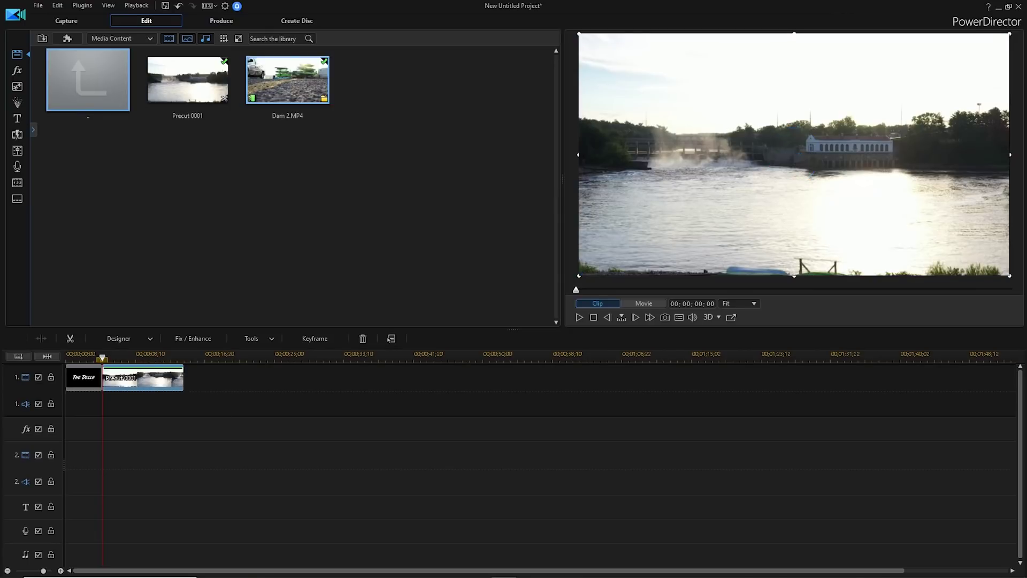
pyautogui.doubleClick(87, 80)
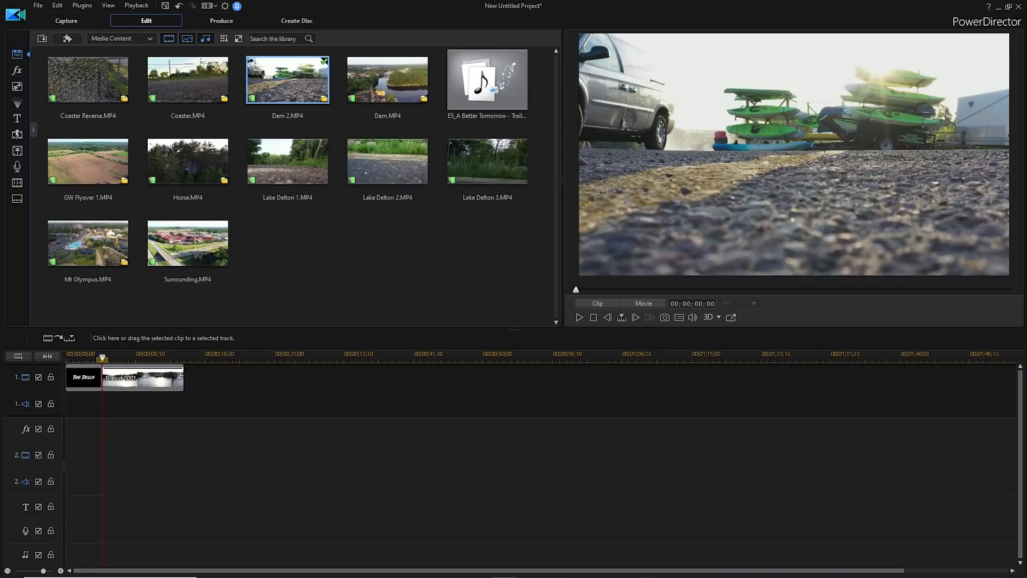
# - Preview Dam.MP4 and precut it with in position 00;00;50;12 and out position 00;00;54;23
pyautogui.click(387, 80)
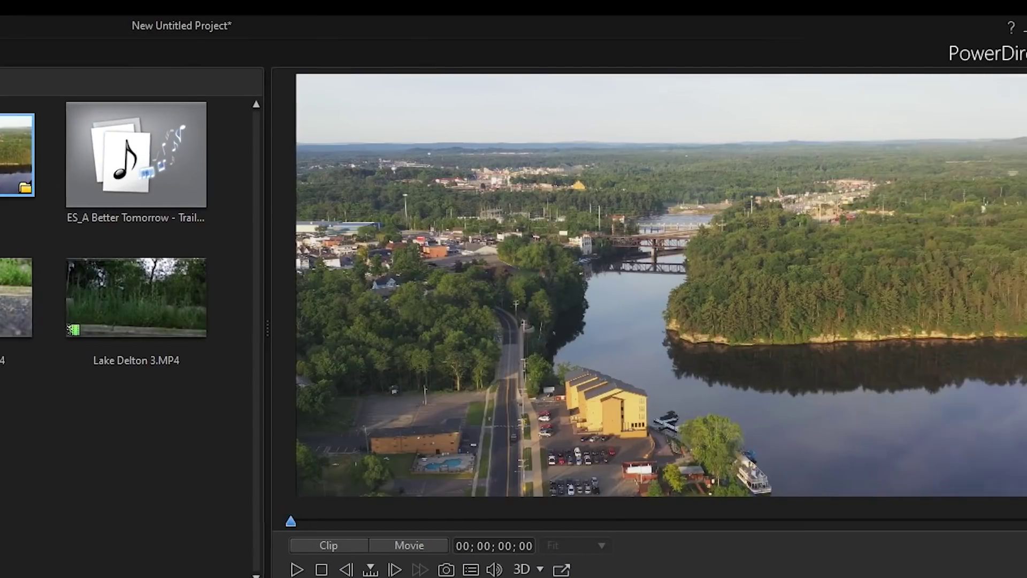
pyautogui.moveTo(470, 520); pyautogui.dragTo(620, 520)
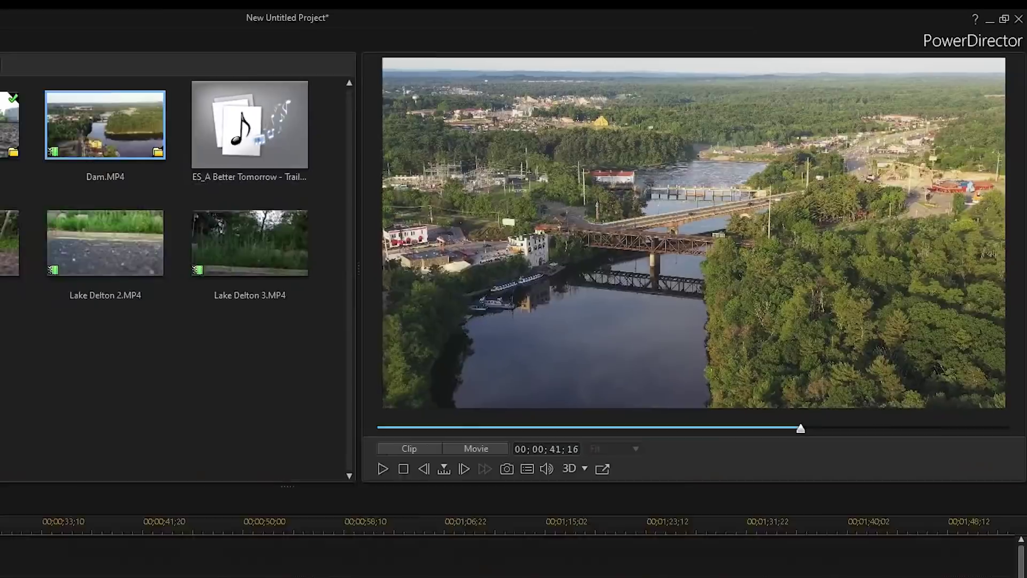
pyautogui.rightClick(378, 84)
pyautogui.click(402, 198)
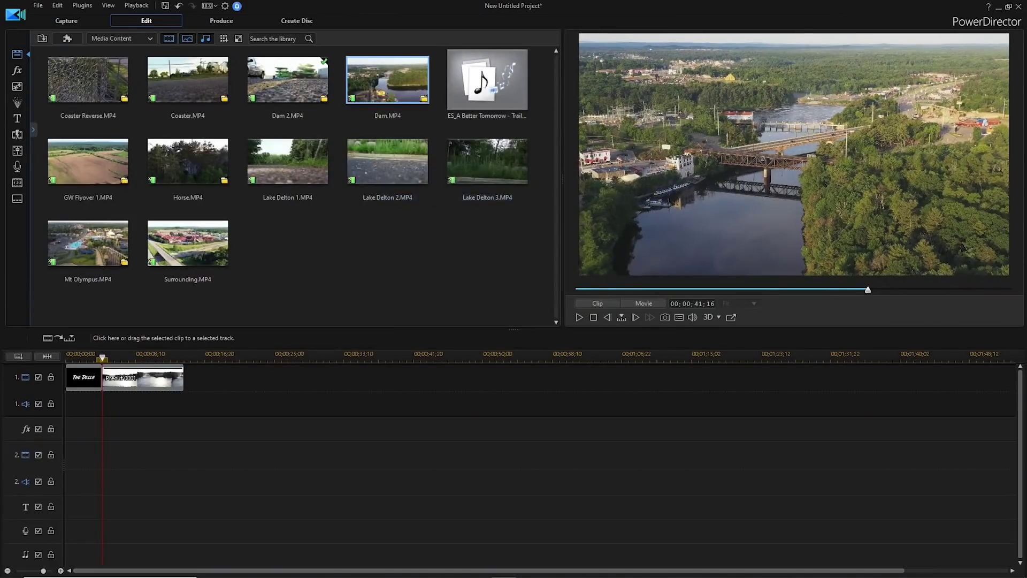
pyautogui.moveTo(299, 380); pyautogui.dragTo(524, 381)
pyautogui.click(421, 398)
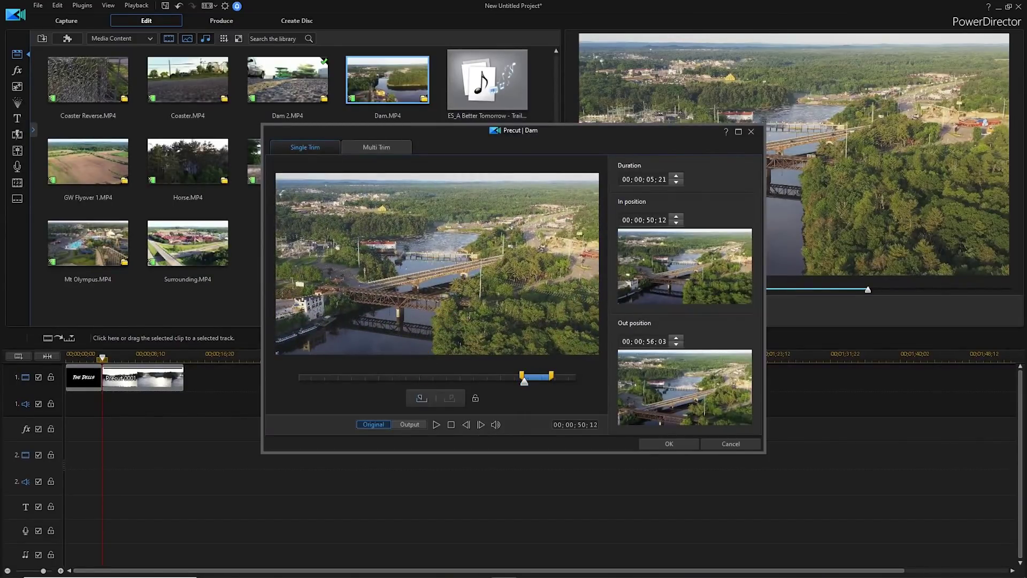
pyautogui.moveTo(551, 375); pyautogui.dragTo(545, 376)
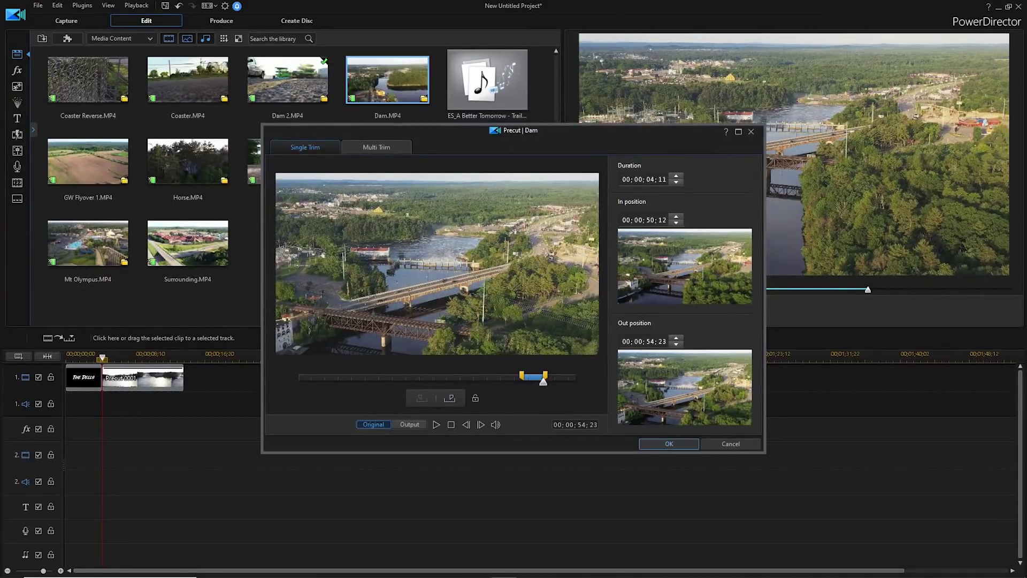
pyautogui.click(669, 443)
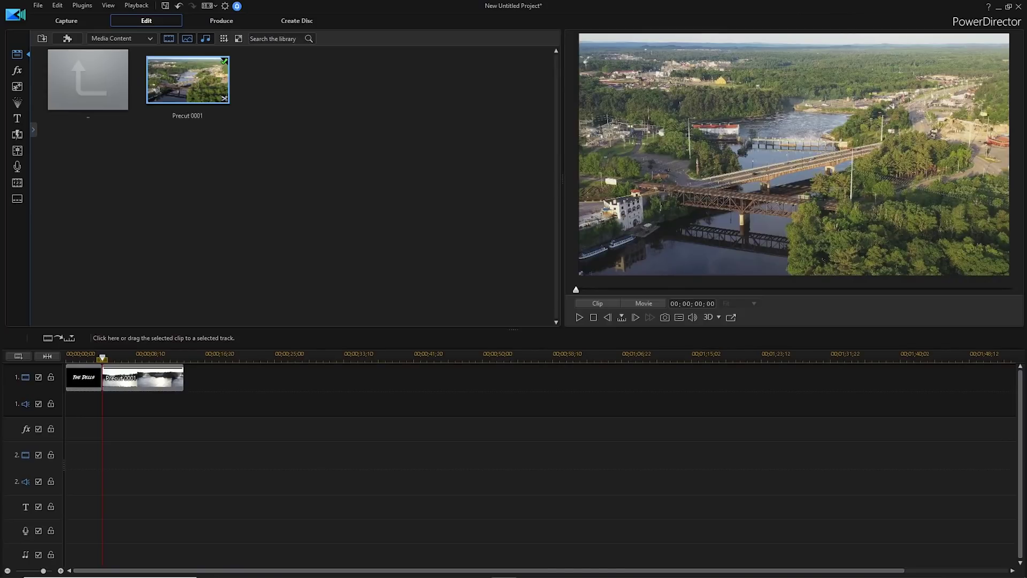
# - Place the precut Dam clip on video track 1 after the Dam 2 clip and return to the main media library
pyautogui.moveTo(188, 80); pyautogui.dragTo(187, 379)
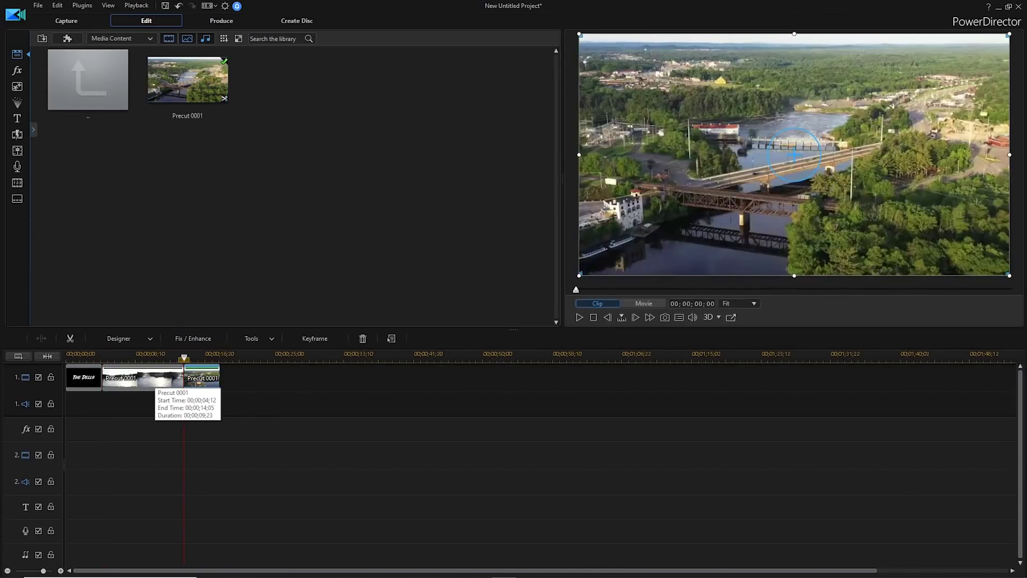
pyautogui.doubleClick(87, 79)
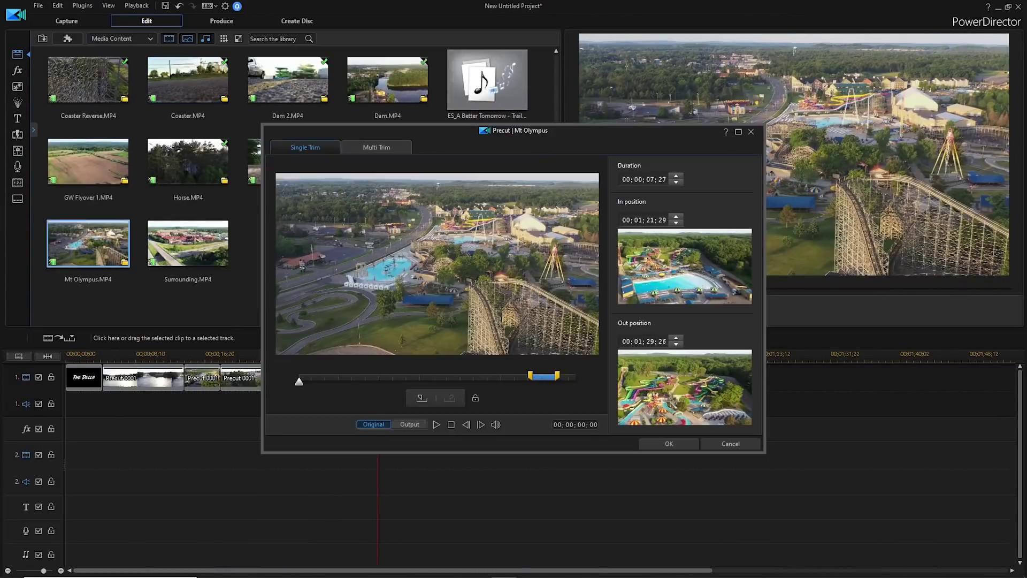
# - Mark the Mt Olympus precut's in position at 00;01;18;19 over the water park and play the footage from there
pyautogui.moveTo(299, 381); pyautogui.dragTo(511, 381)
pyautogui.click(436, 424)
pyautogui.click(421, 398)
pyautogui.click(421, 398)
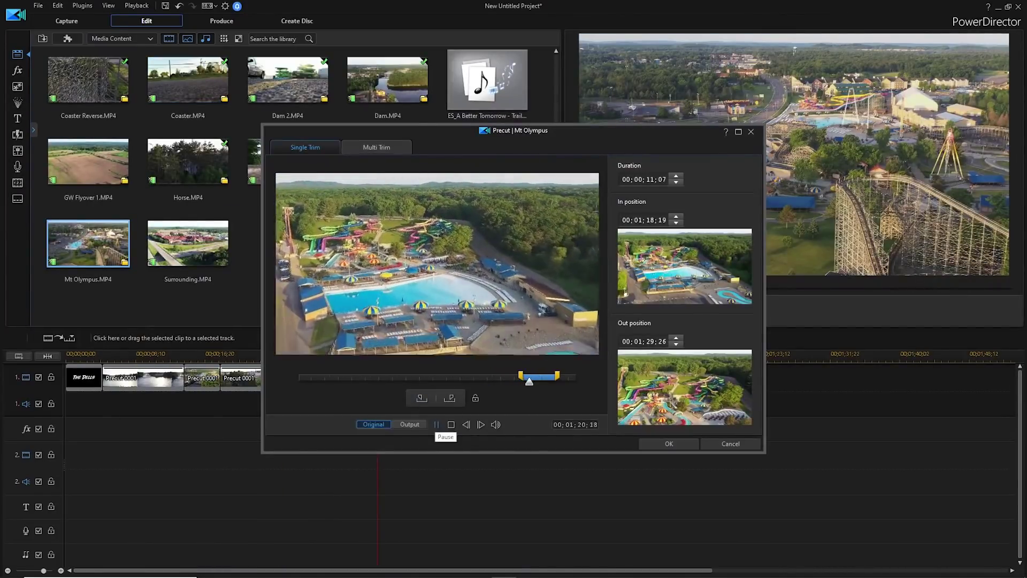
pyautogui.click(436, 424)
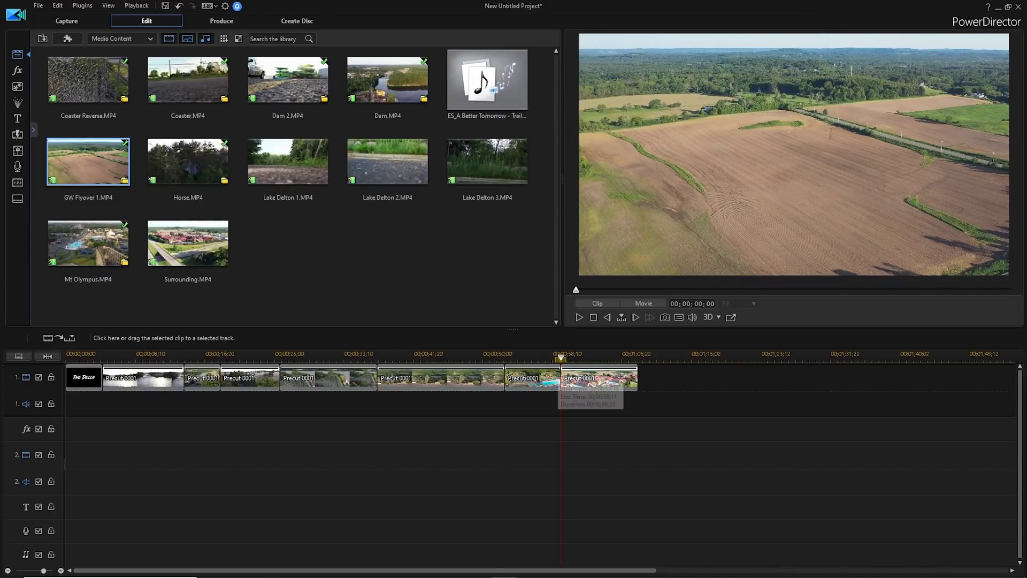
# - Place the ES_A Better Tomorrow - Trailer Worx music at the start of audio track 1 and enlarge the track's height
pyautogui.click(487, 80)
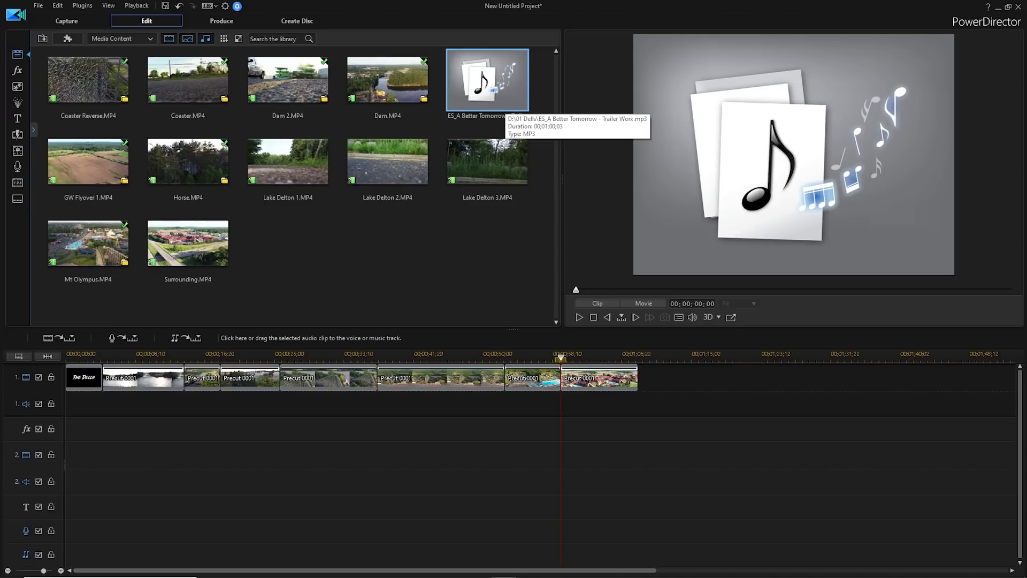
pyautogui.moveTo(497, 105); pyautogui.dragTo(96, 404)
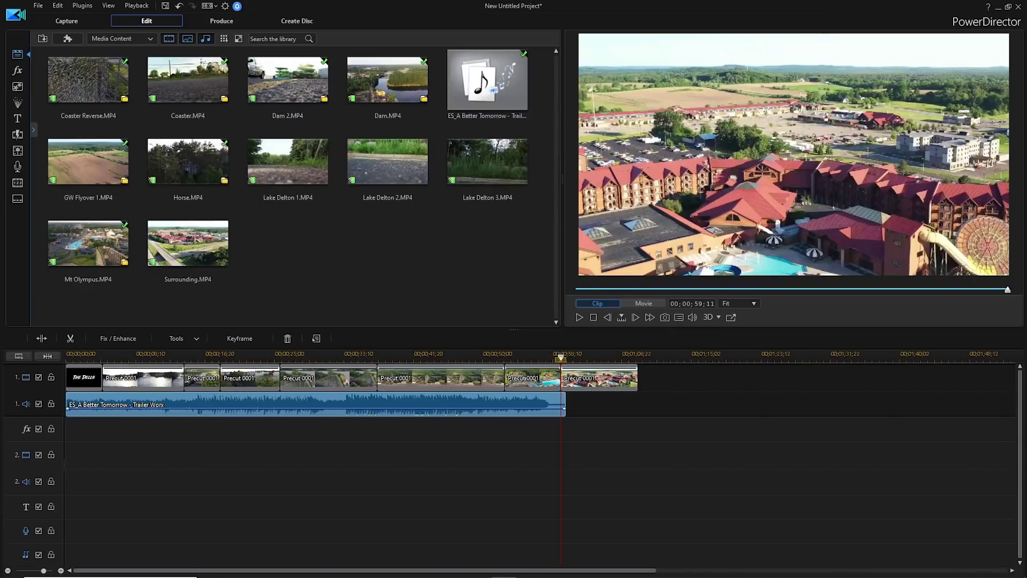
pyautogui.moveTo(32, 417); pyautogui.dragTo(32, 453)
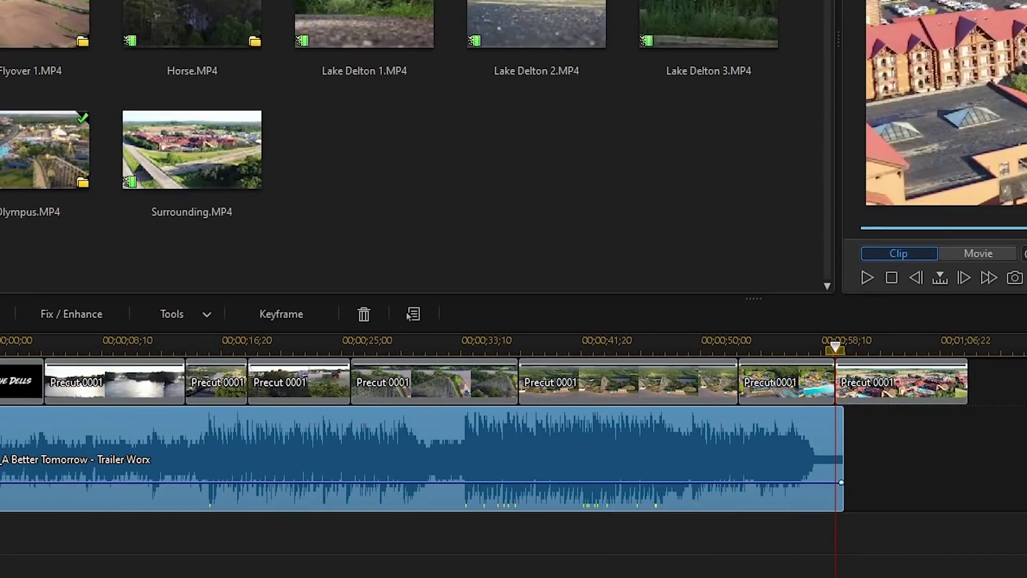
pyautogui.moveTo(942, 342); pyautogui.dragTo(957, 343)
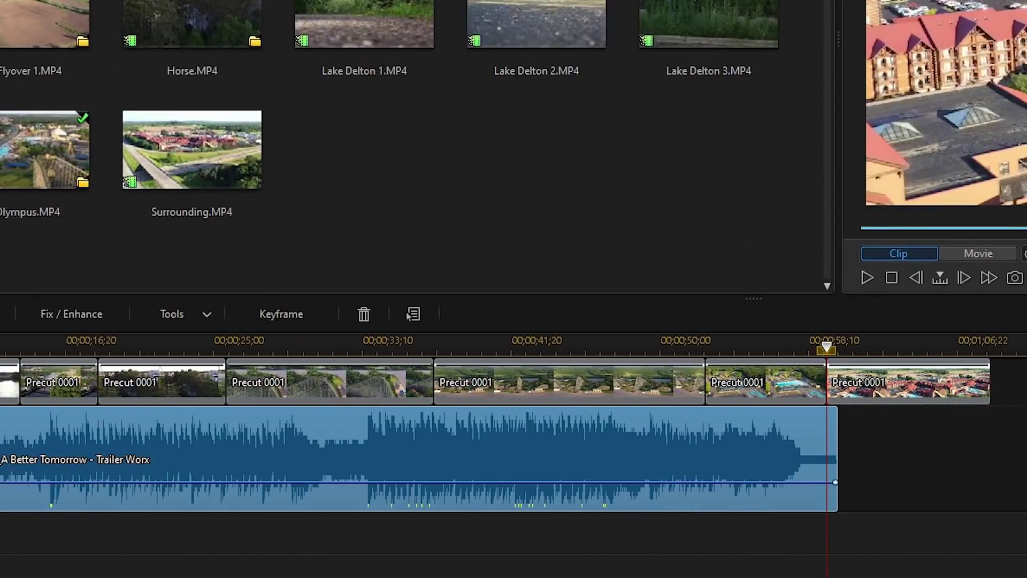
pyautogui.hscroll(-3, 514, 434)
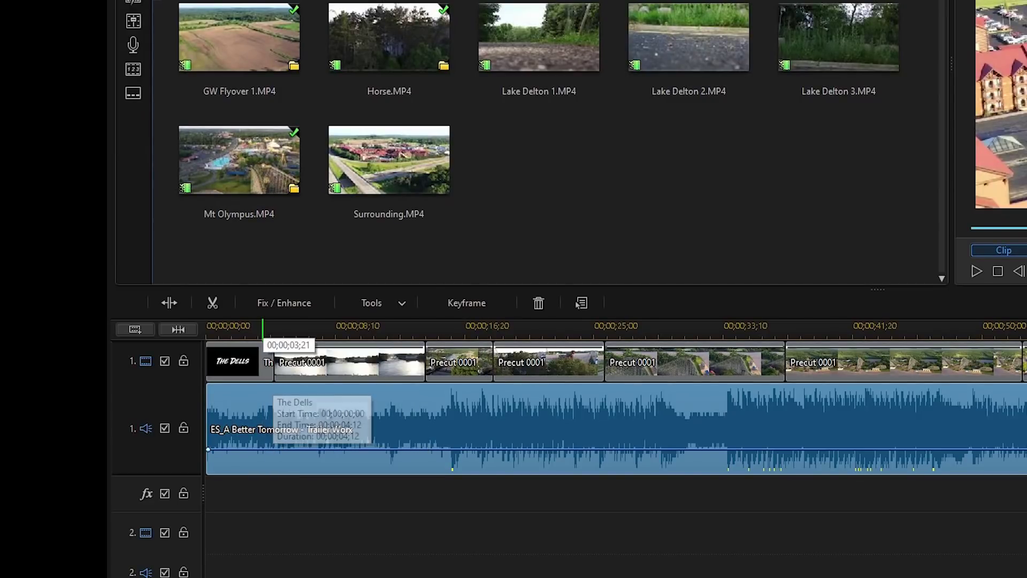
# - Play the movie from 00;00;03;21 to check the change from the title to the first clip against the music
pyautogui.click(262, 332)
pyautogui.click(976, 272)
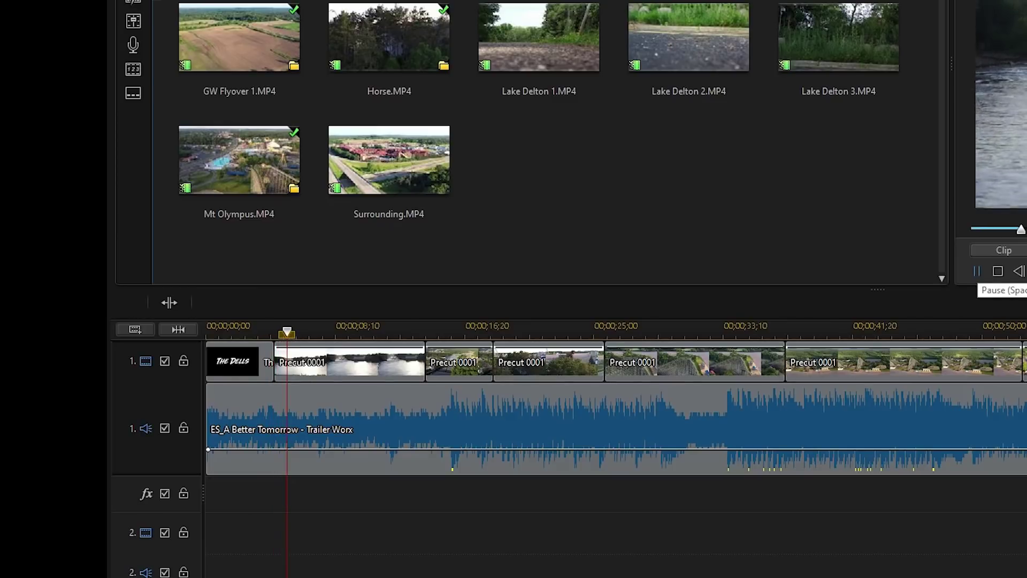
pyautogui.press('space')
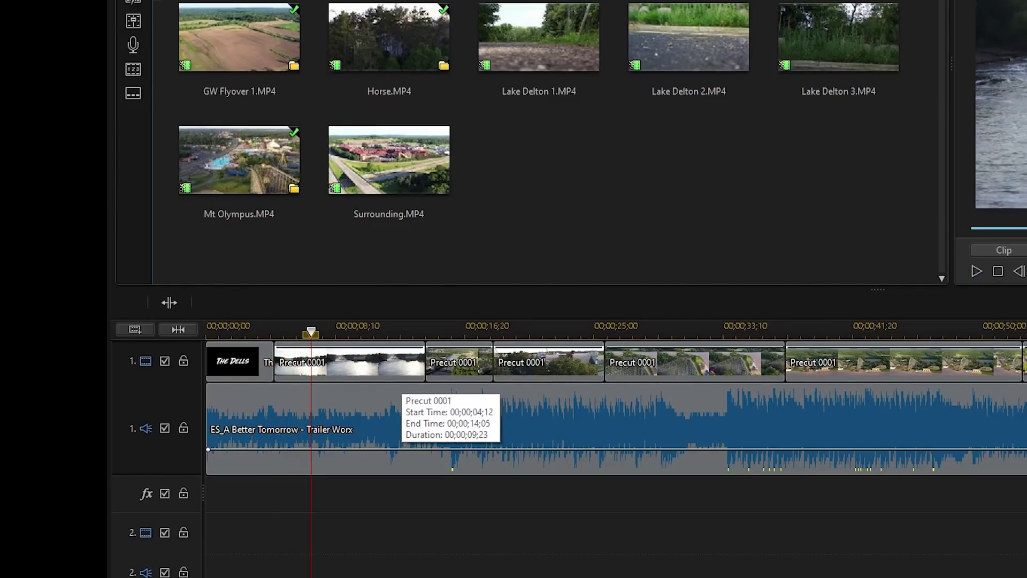
# - Add the General category's Fade transition to the beginning of the title clip on video track 1
pyautogui.click(251, 369)
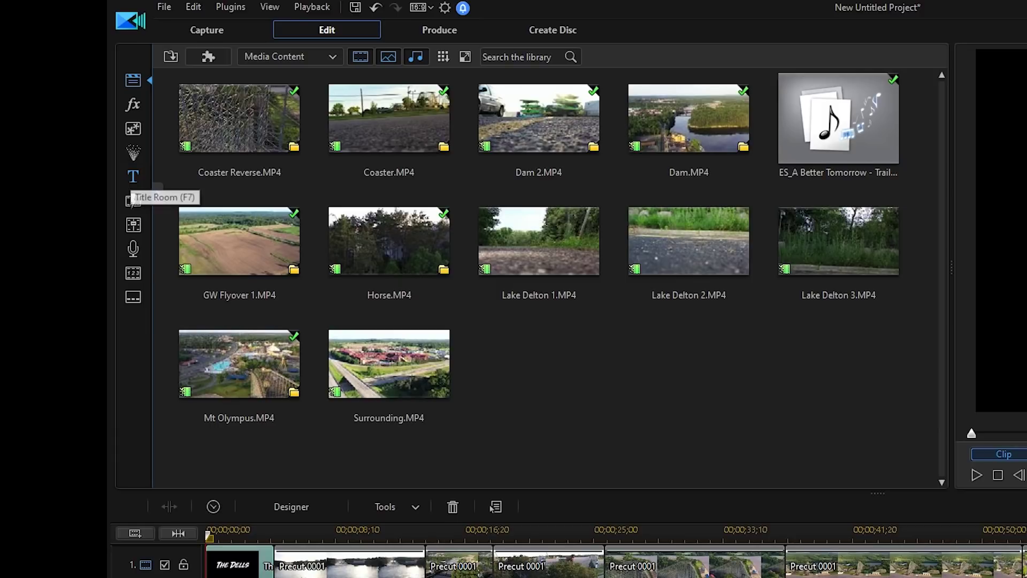
pyautogui.click(133, 201)
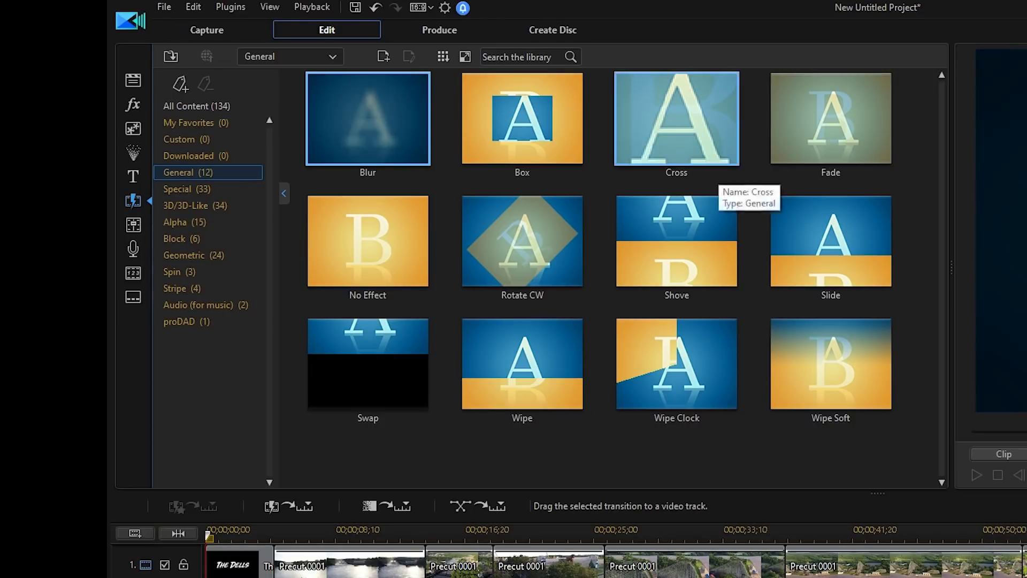
pyautogui.moveTo(826, 138); pyautogui.dragTo(493, 565)
pyautogui.moveTo(512, 422); pyautogui.dragTo(224, 459)
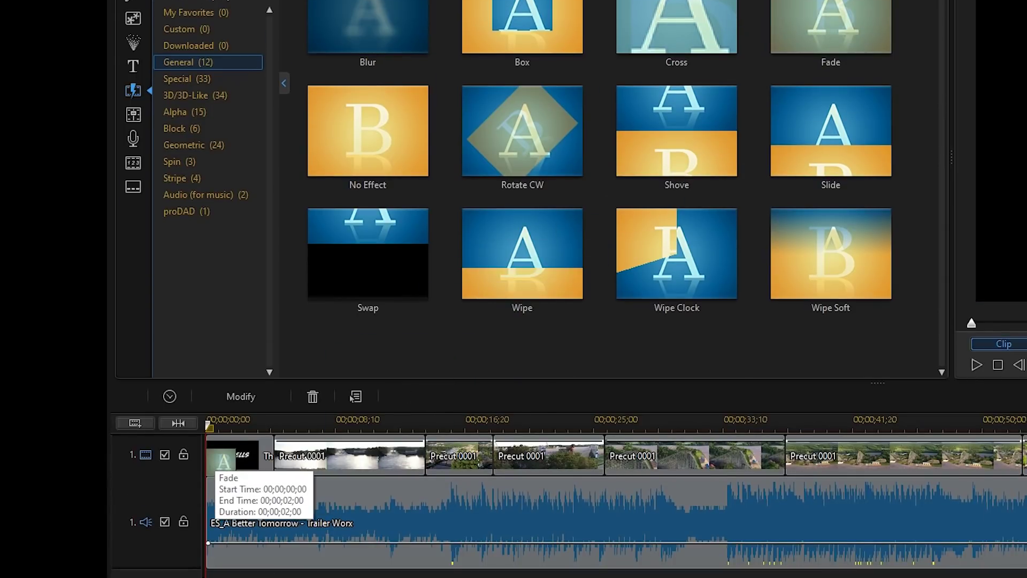
# - Add the Fade transition between the title and the first precut clip, and play the opening from the start to check it
pyautogui.moveTo(818, 25); pyautogui.dragTo(274, 461)
pyautogui.moveTo(242, 422); pyautogui.dragTo(207, 422)
pyautogui.click(232, 455)
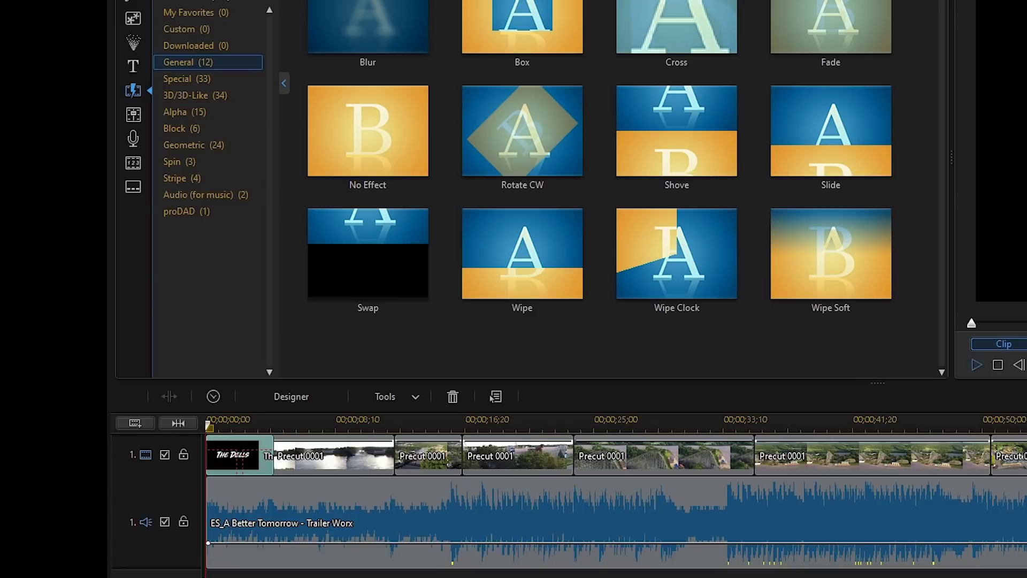
pyautogui.click(976, 365)
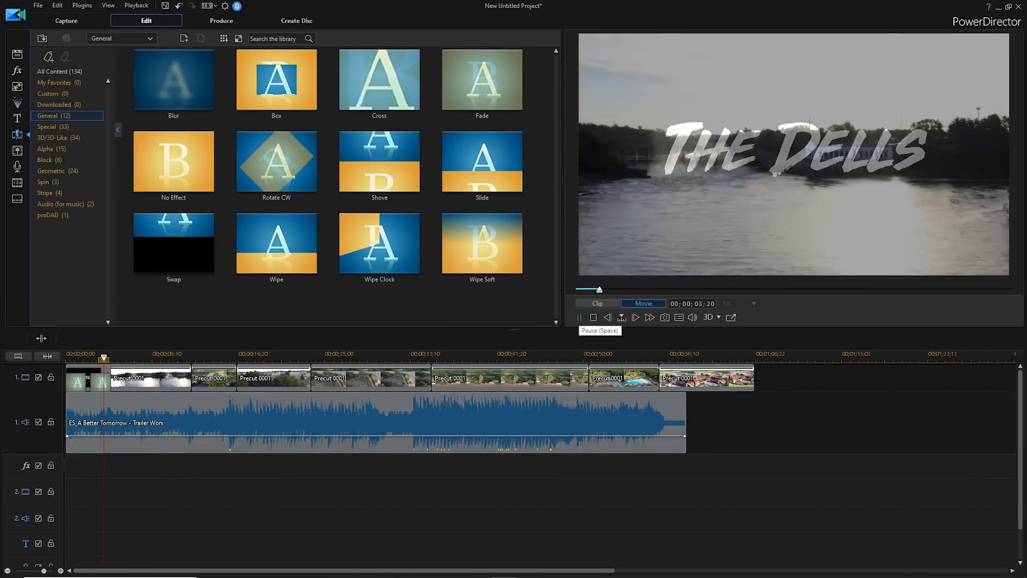
pyautogui.click(579, 317)
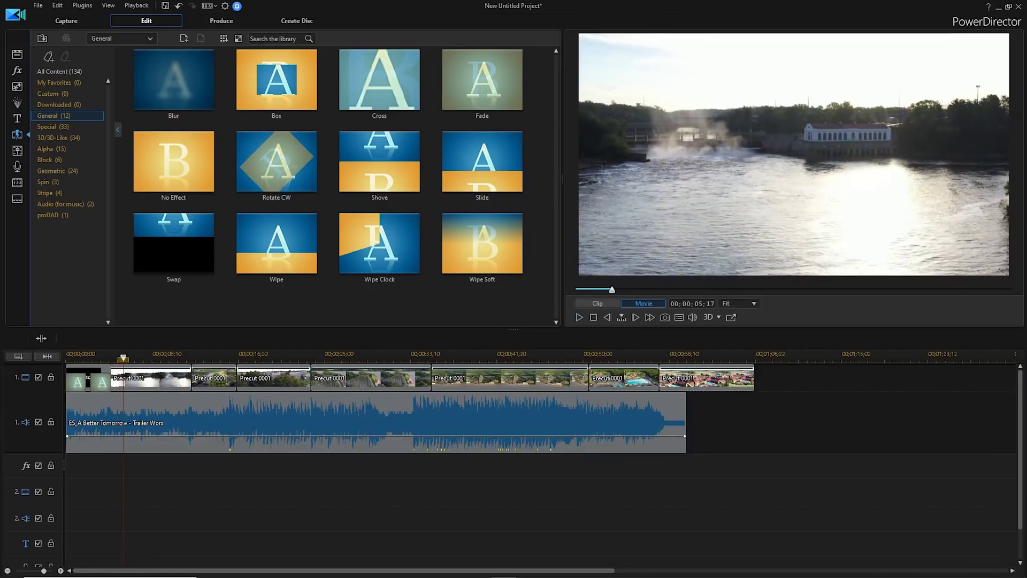
# - Shorten the Fade transition between the title and the first precut clip, and play the change to check it
pyautogui.click(102, 382)
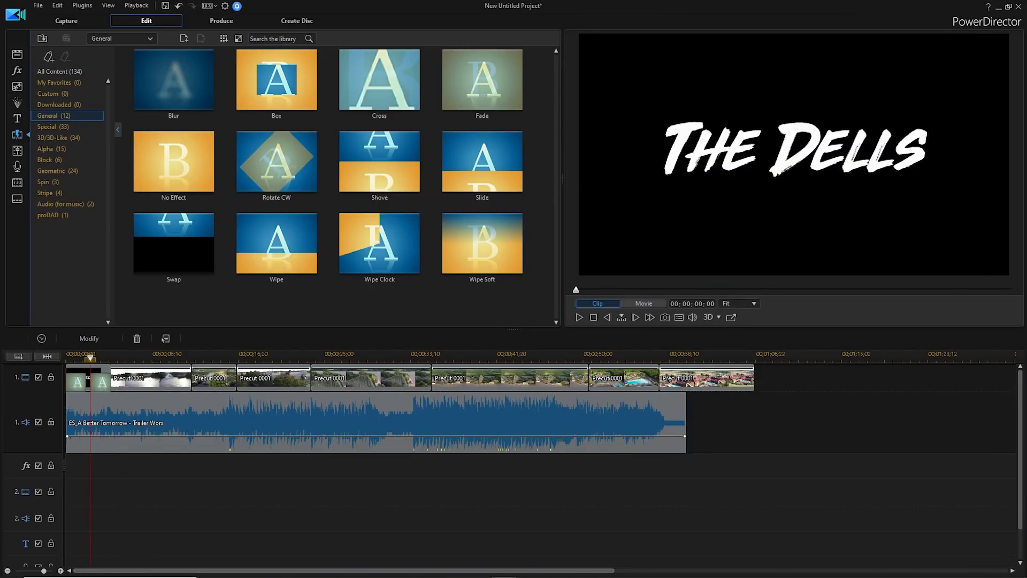
pyautogui.click(101, 382)
pyautogui.moveTo(97, 381); pyautogui.dragTo(103, 382)
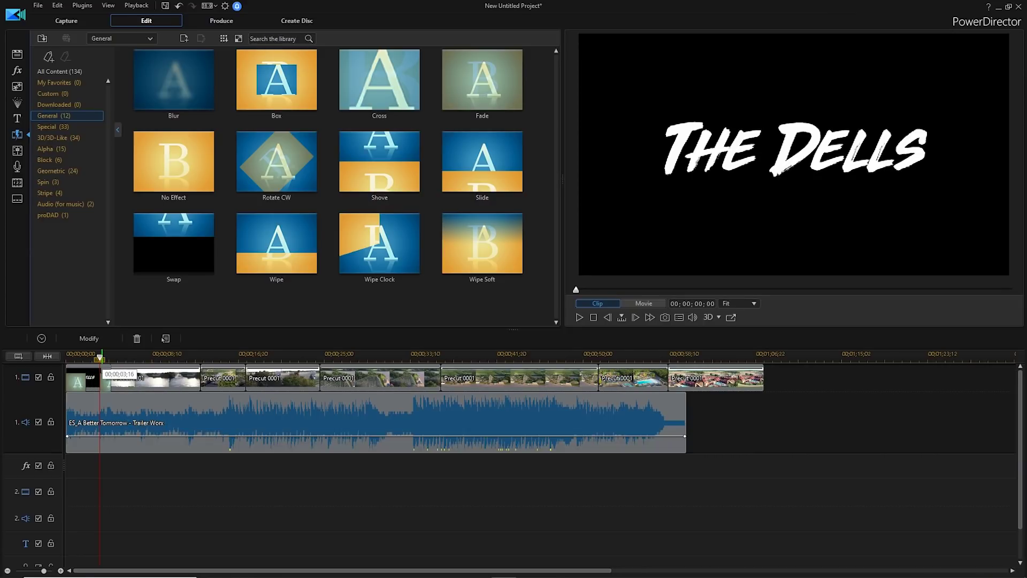
pyautogui.click(579, 317)
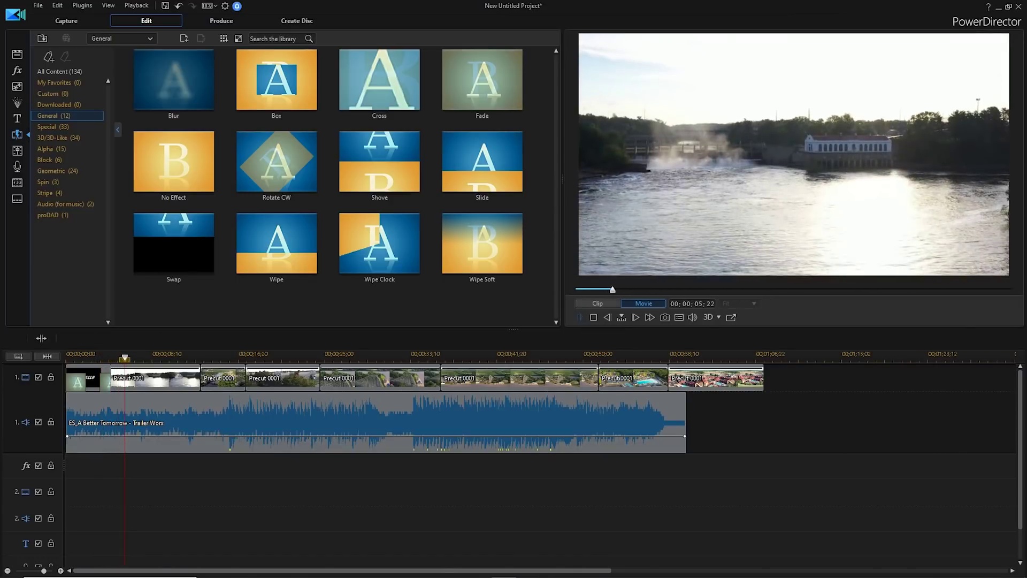
pyautogui.press('space')
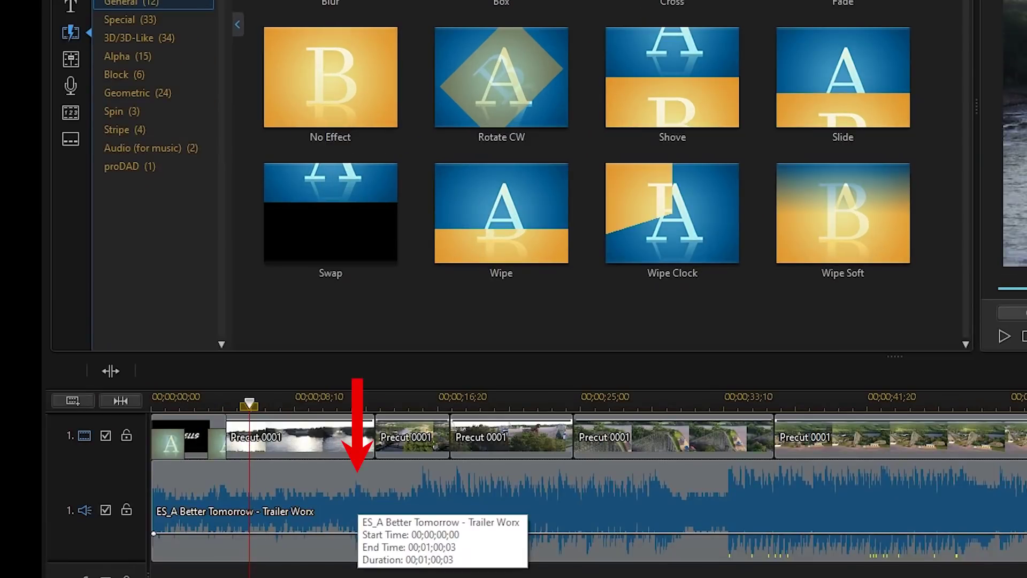
# - Play the movie from 00;00;11;00 to locate the change in the music near the end of the first precut clip
pyautogui.moveTo(338, 399); pyautogui.dragTo(340, 399)
pyautogui.click(340, 403)
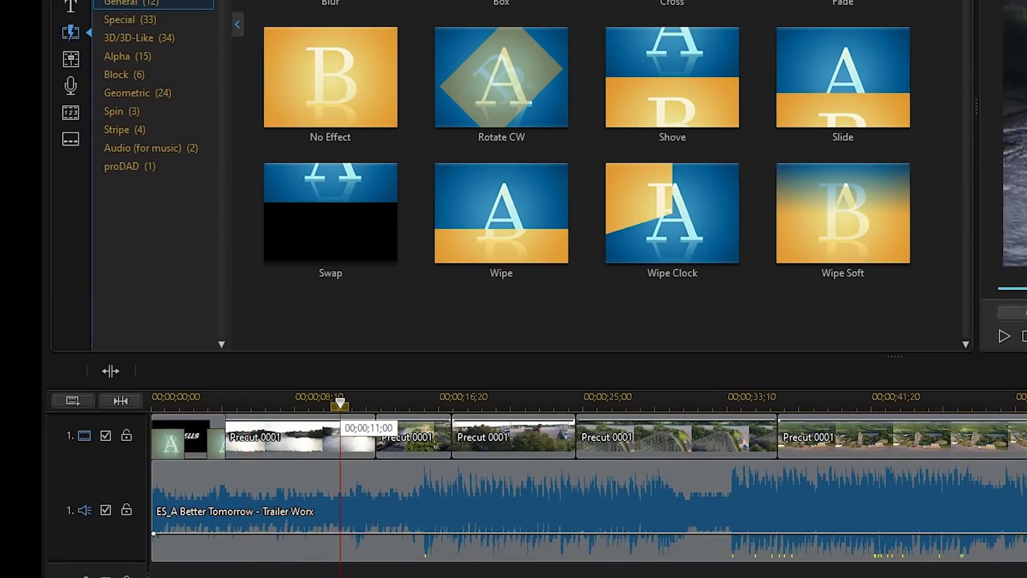
pyautogui.click(1004, 336)
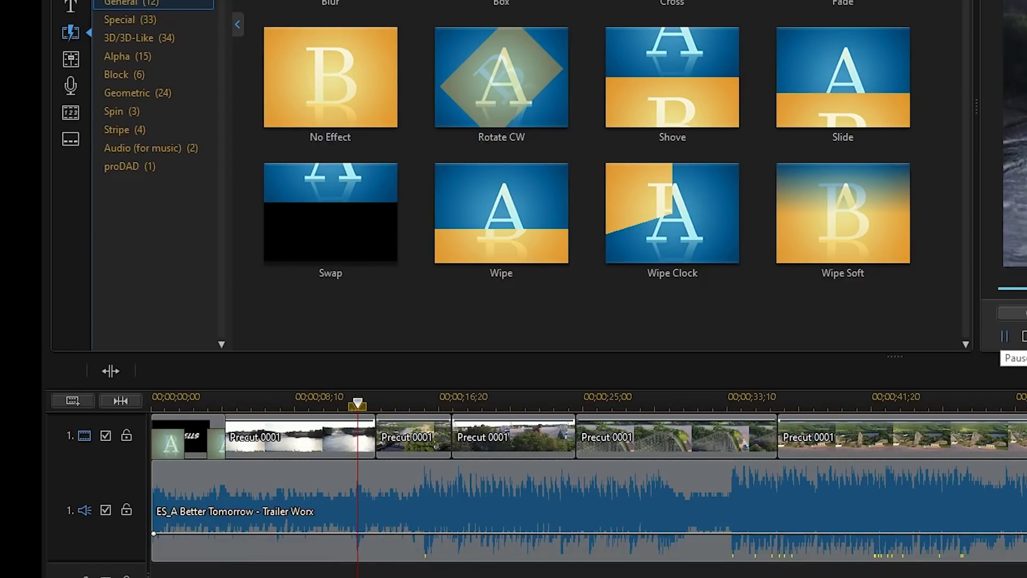
pyautogui.click(1004, 336)
pyautogui.moveTo(371, 404); pyautogui.dragTo(332, 403)
# - Trim the end of the first precut clip back to about 00;00;11;27 using Trim Only
pyautogui.click(368, 452)
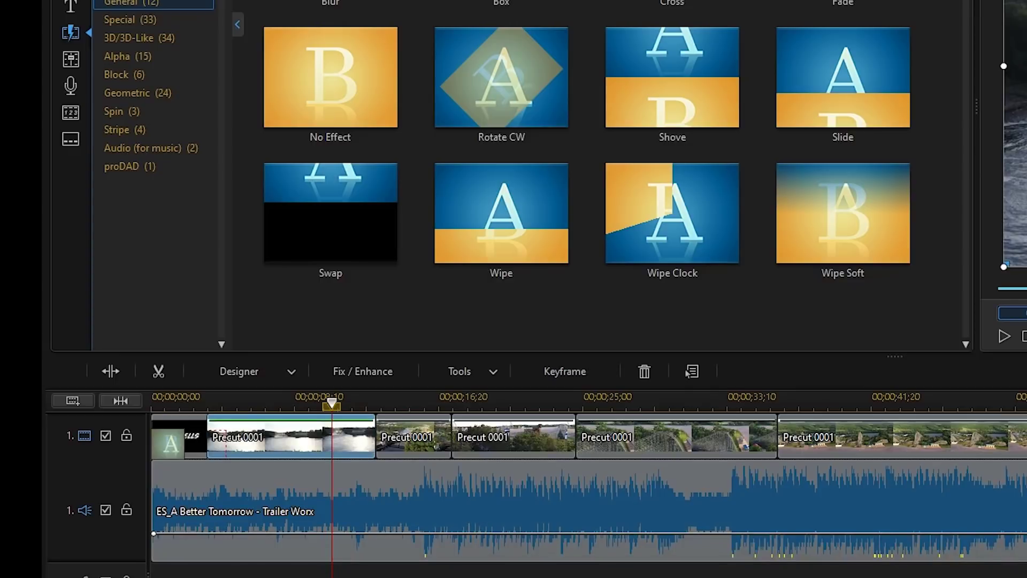
pyautogui.moveTo(375, 436); pyautogui.dragTo(355, 436)
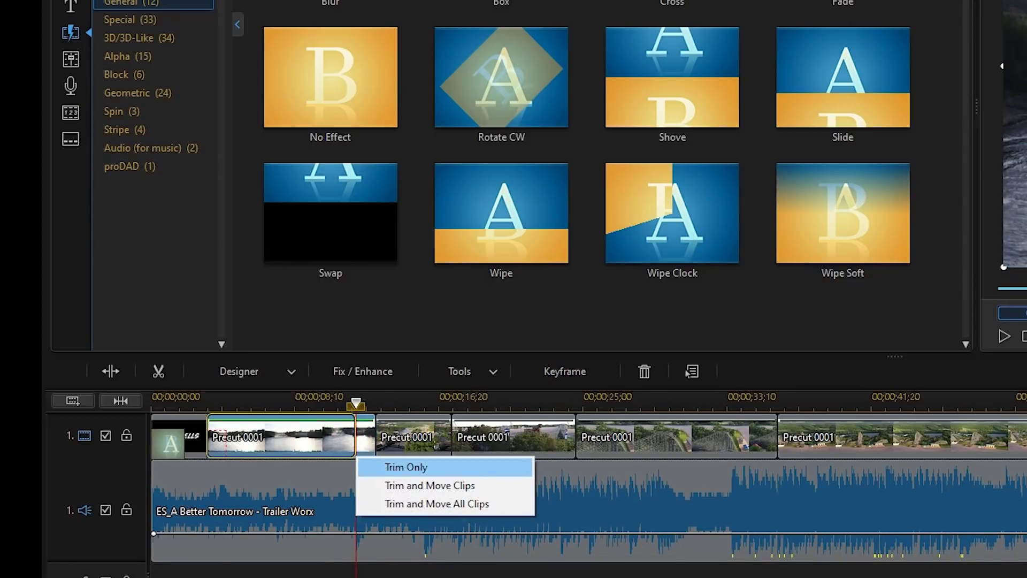
pyautogui.click(388, 467)
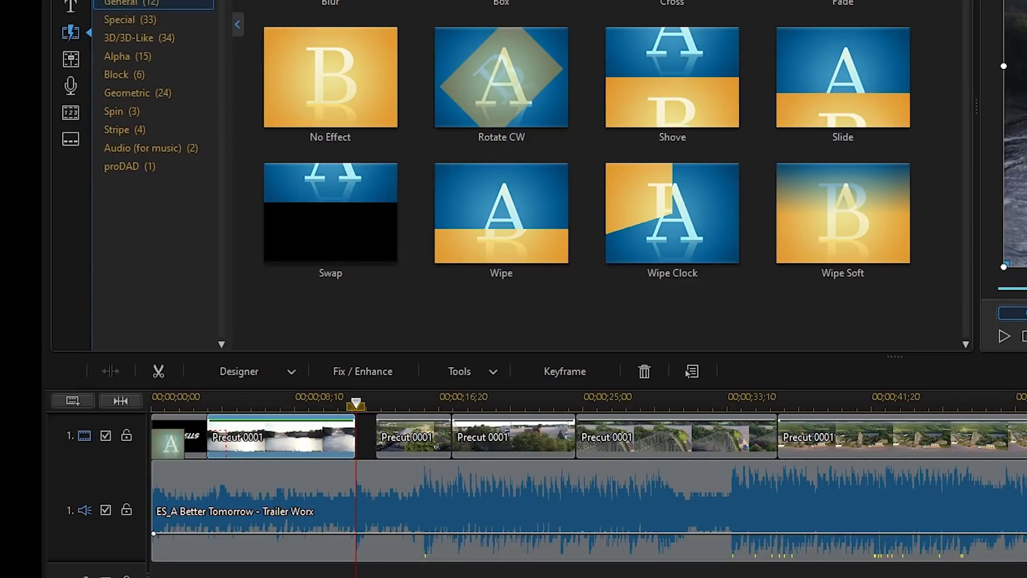
# - Extend the start of the second precut clip back to the first clip's end to close the gap, and play across the cut
pyautogui.click(382, 444)
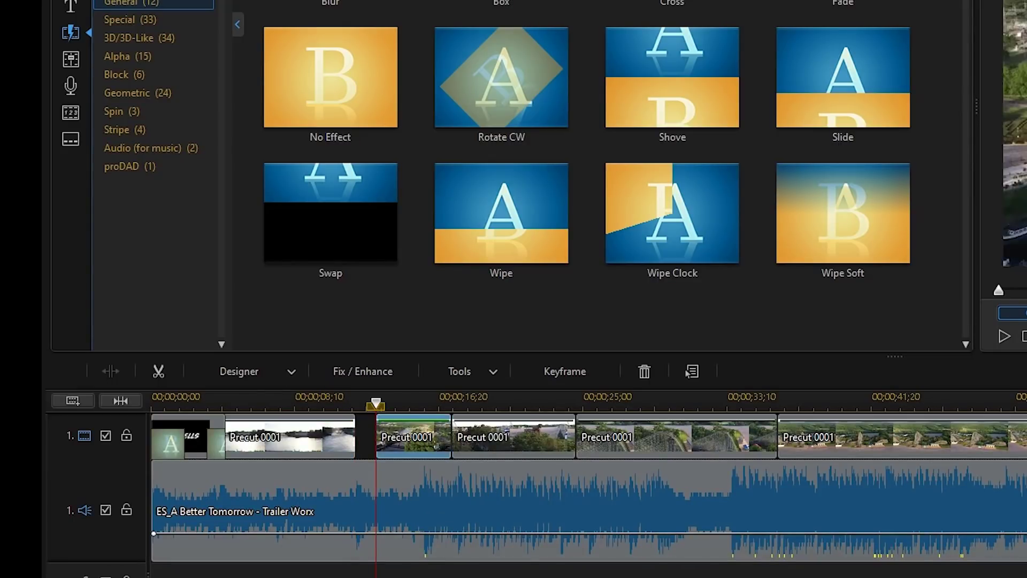
pyautogui.moveTo(377, 436); pyautogui.dragTo(357, 436)
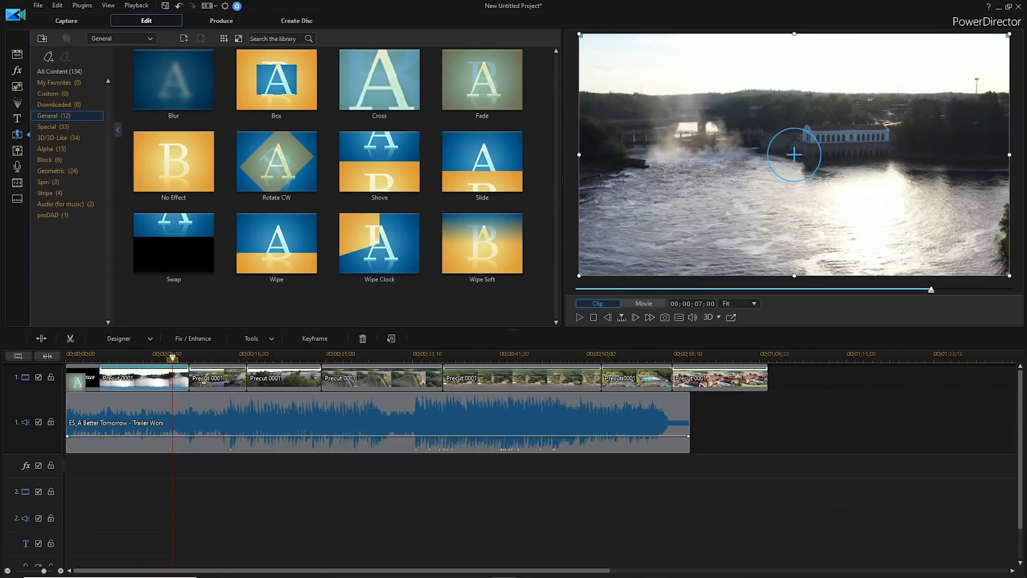
pyautogui.click(579, 318)
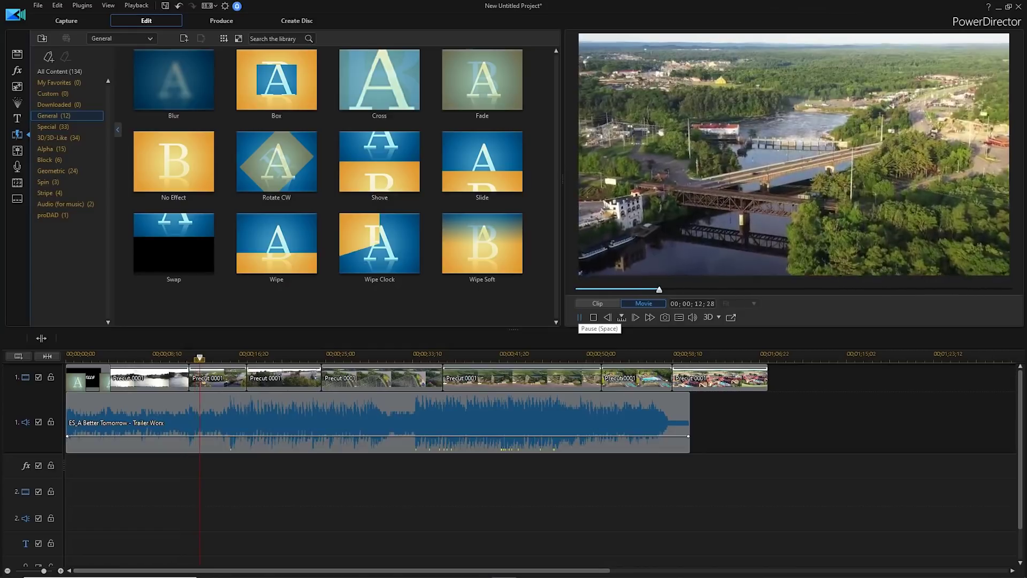
pyautogui.click(579, 318)
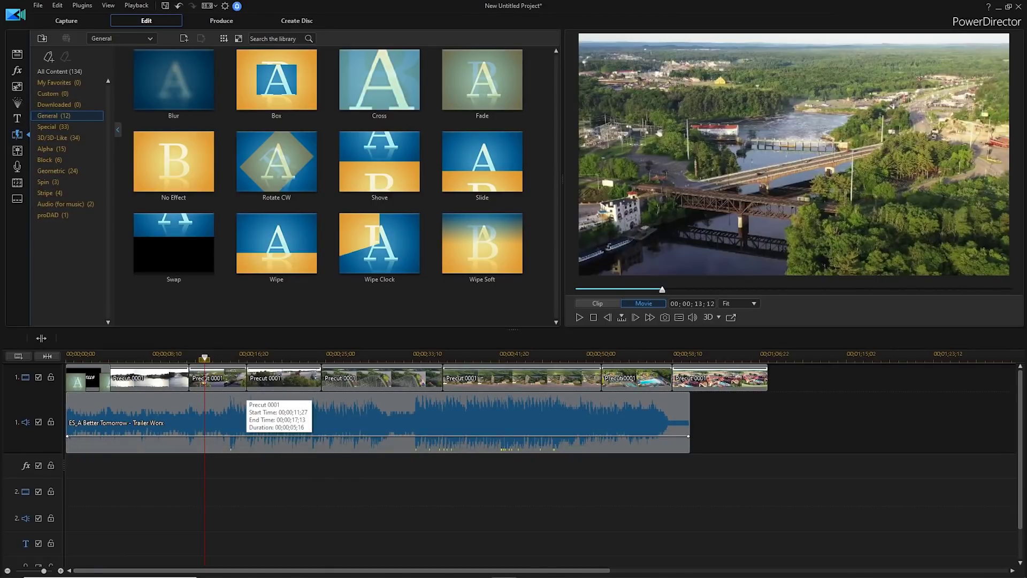
# - Play the end of the roller coaster clip and position the playhead at 00;00;33;16 to compare the cut with the music's beat
pyautogui.click(250, 381)
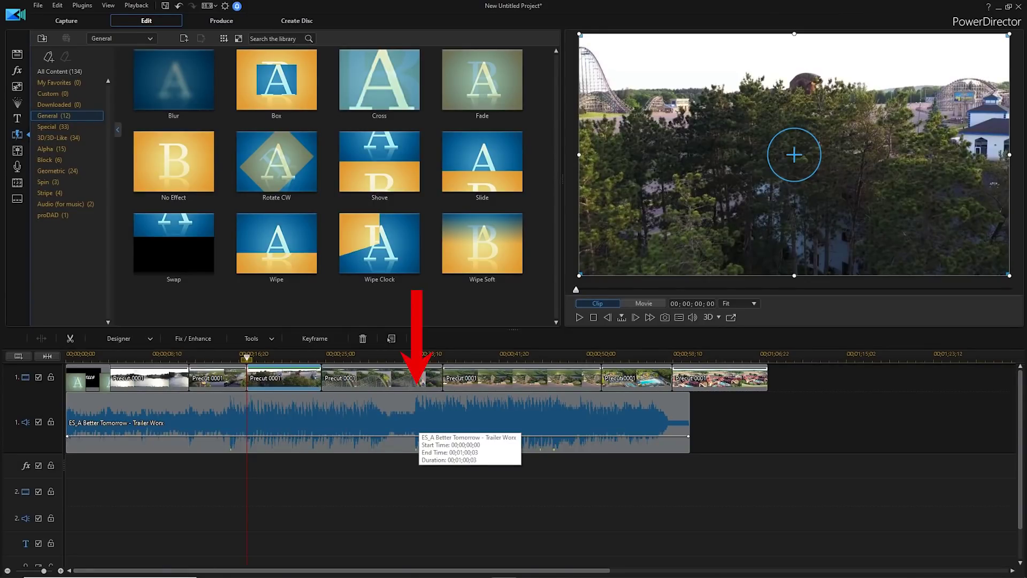
pyautogui.click(417, 379)
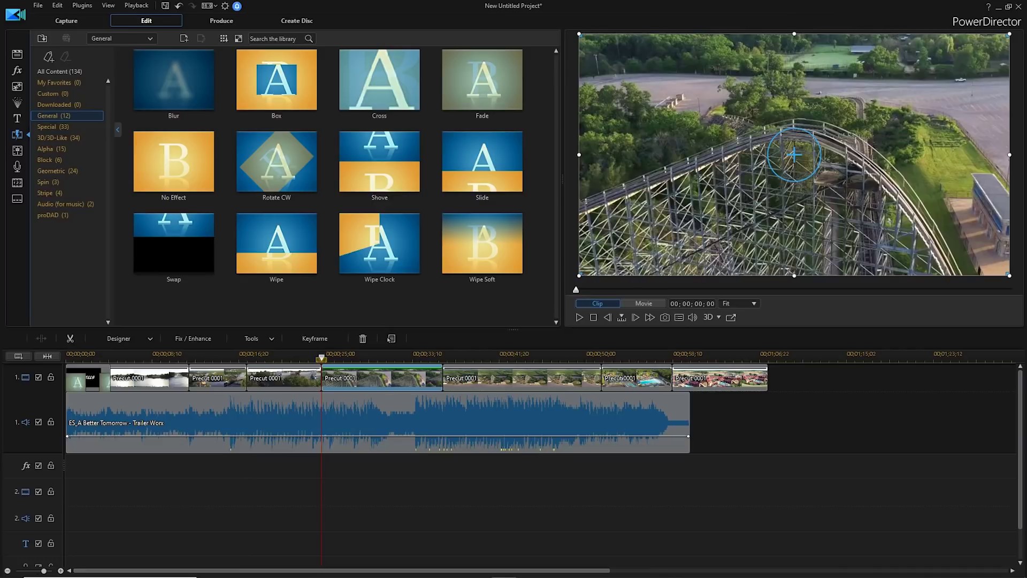
pyautogui.moveTo(396, 355); pyautogui.dragTo(395, 356)
pyautogui.click(579, 317)
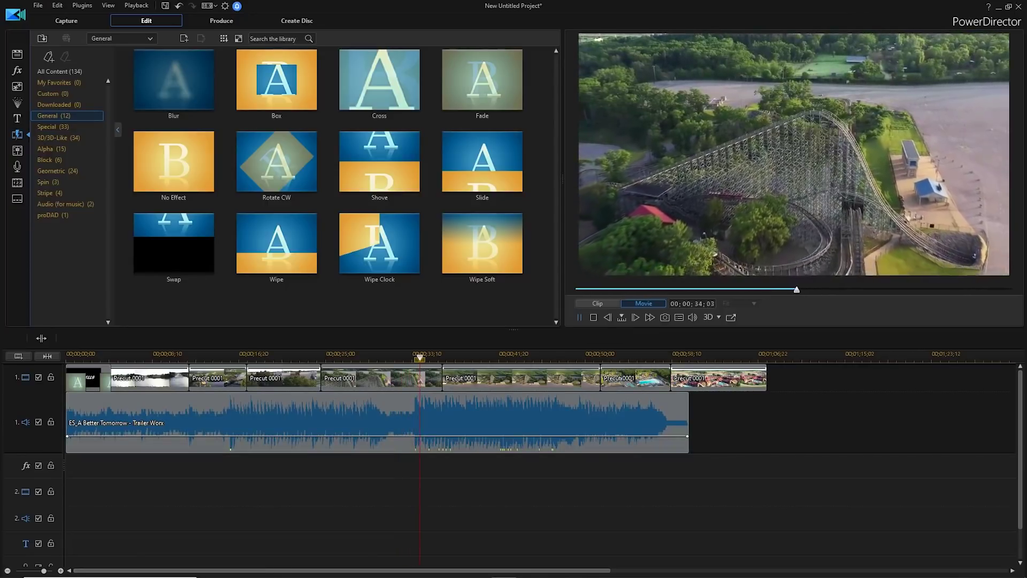
pyautogui.press('space')
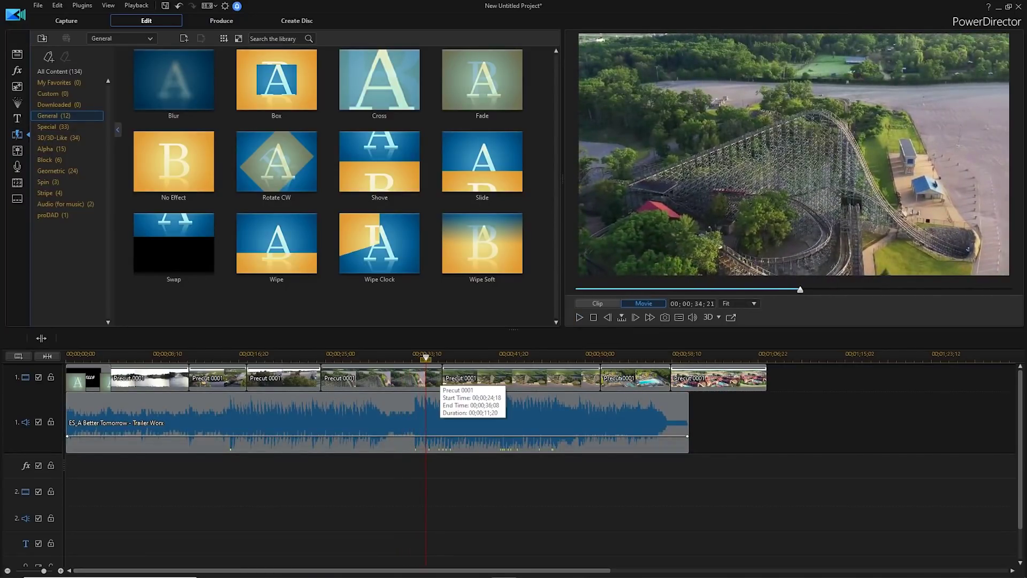
pyautogui.moveTo(426, 357); pyautogui.dragTo(414, 357)
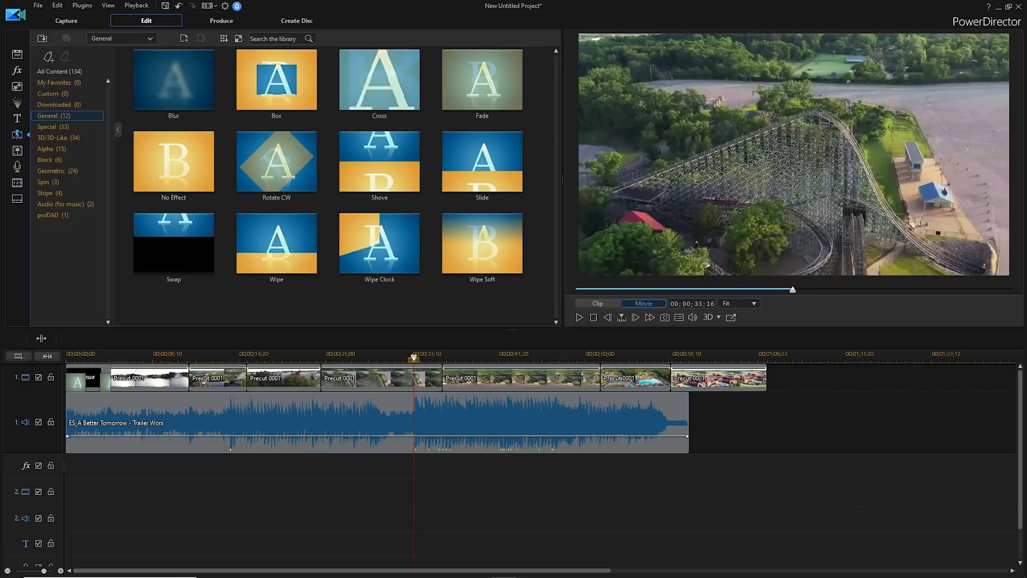
pyautogui.click(432, 378)
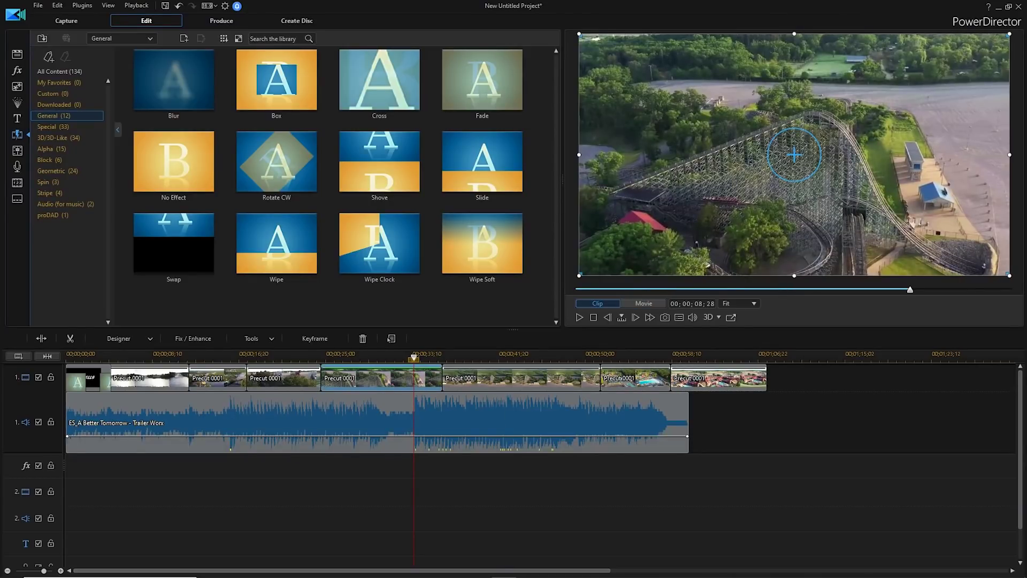
pyautogui.click(316, 381)
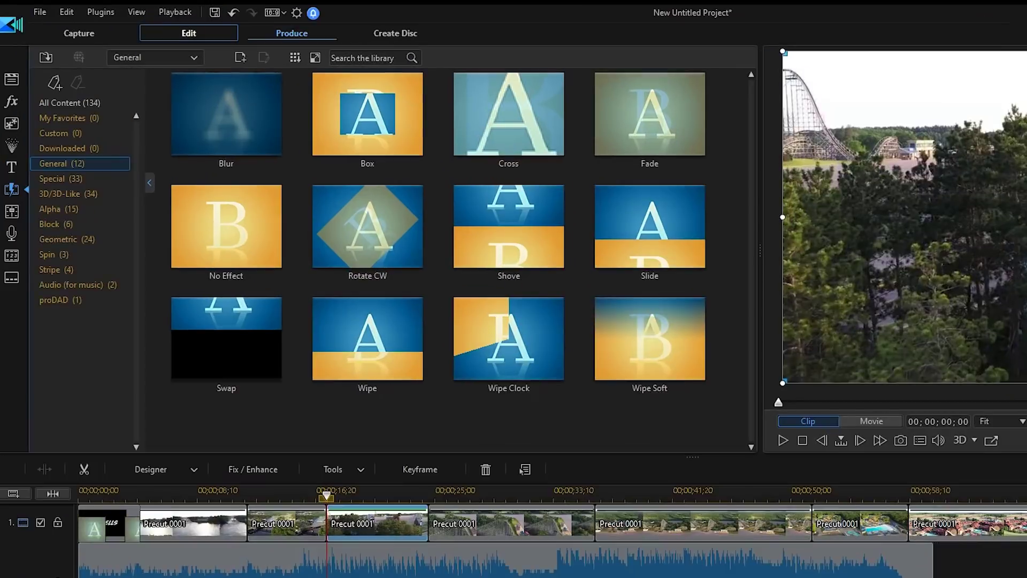
# - Choose the MPEG-4 4K 3840 x 2160/30p (50 Mbps) profile in the production settings and return to editing without starting production
pyautogui.click(291, 34)
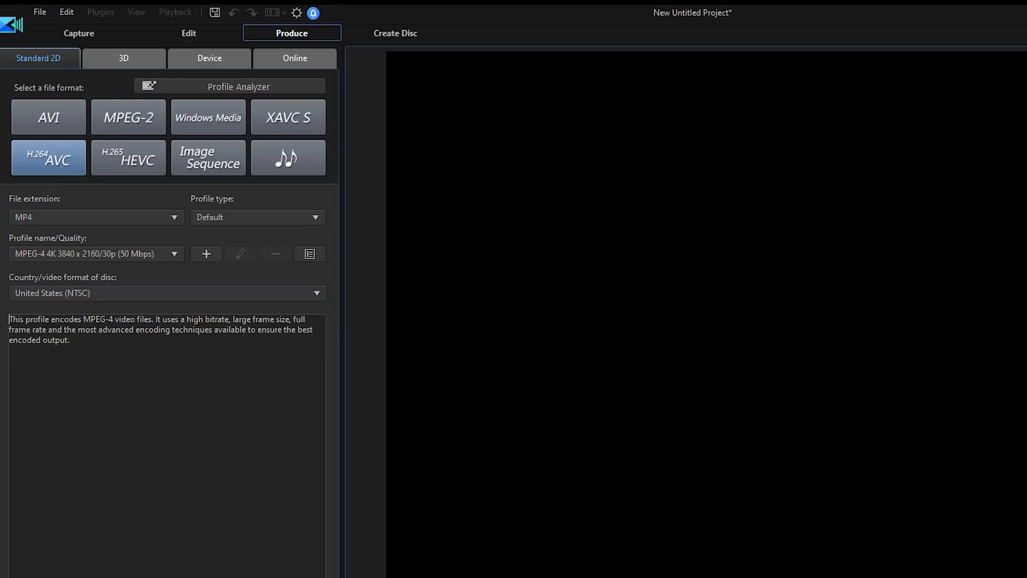
pyautogui.click(97, 254)
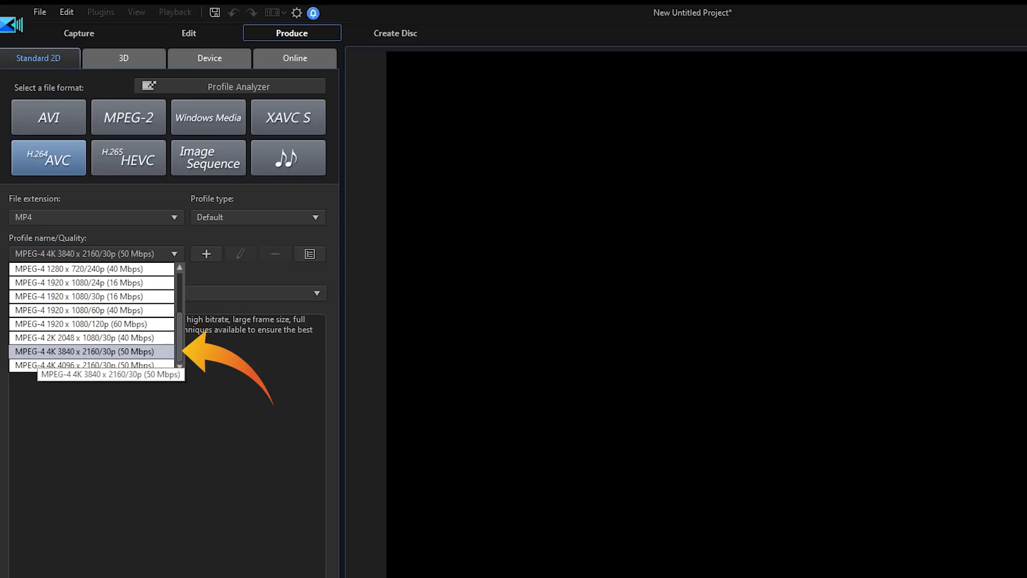
pyautogui.press('Return')
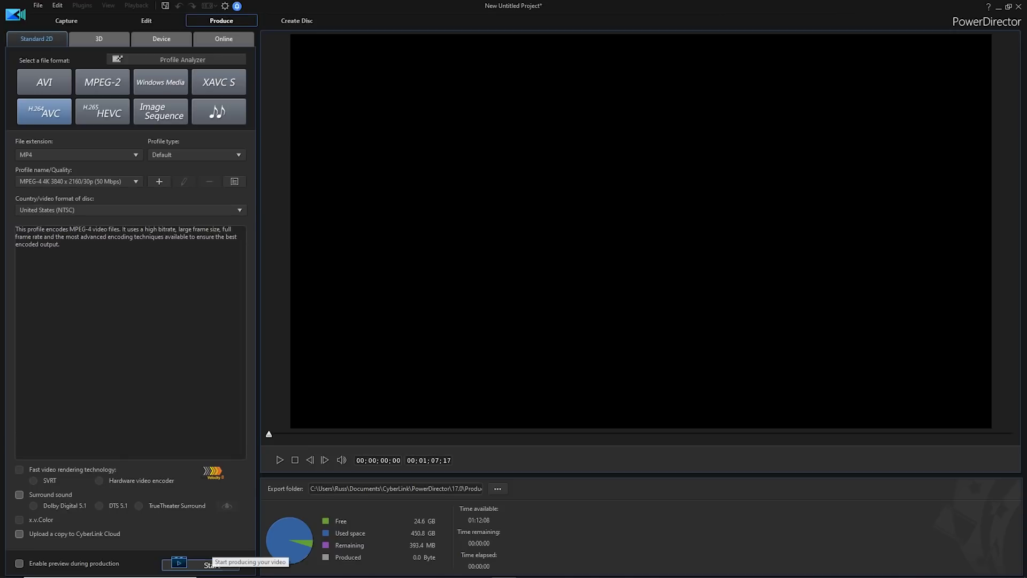
pyautogui.click(146, 20)
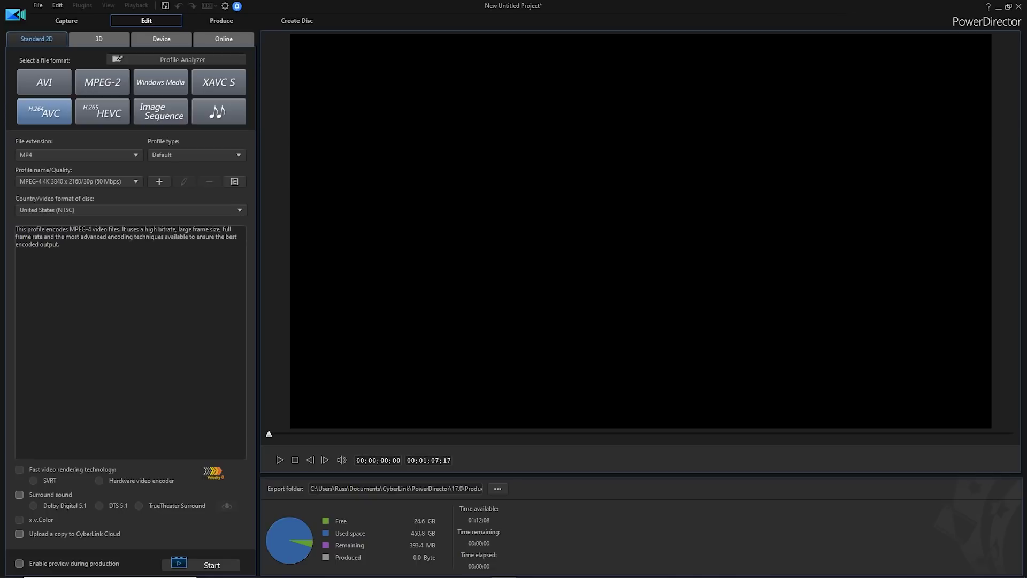